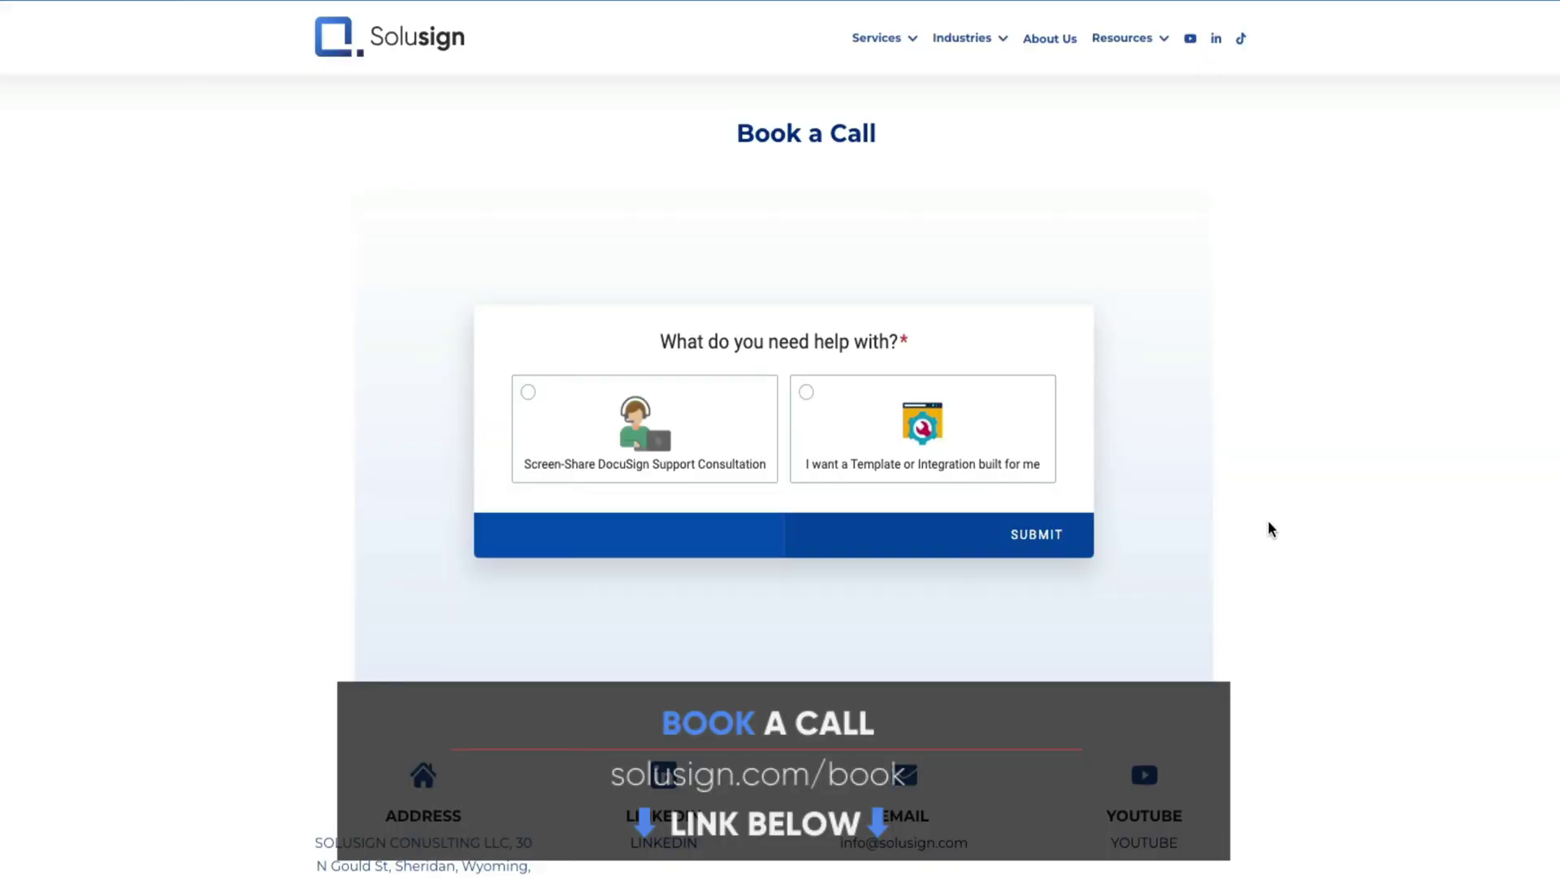
# Request a DocuSign Integration build from the Template or Integration card on the Solusign site
pyautogui.click(907, 433)
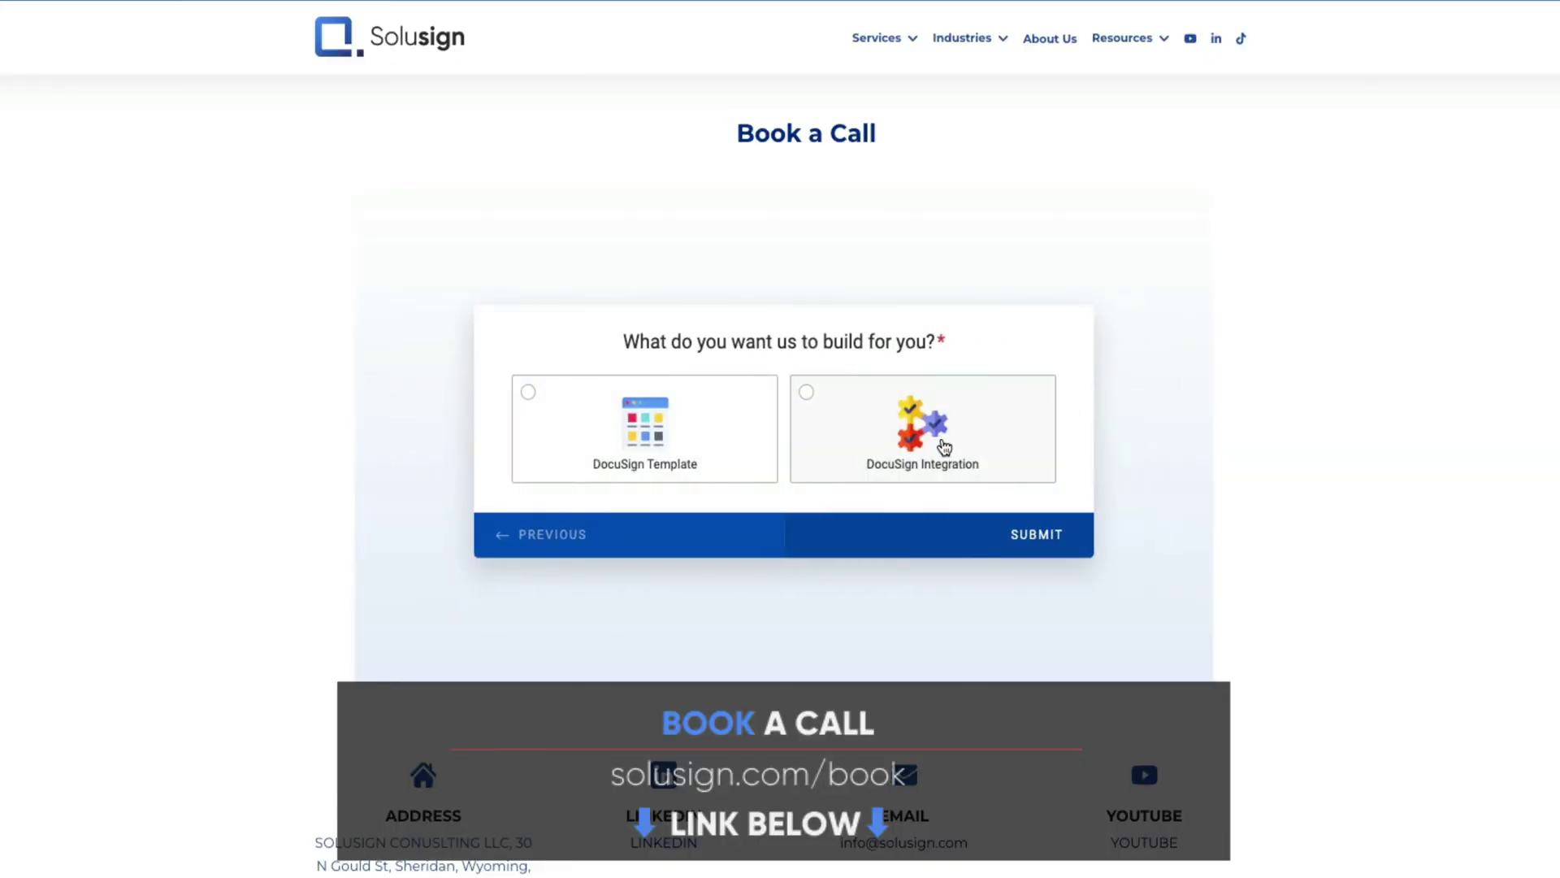
pyautogui.click(944, 445)
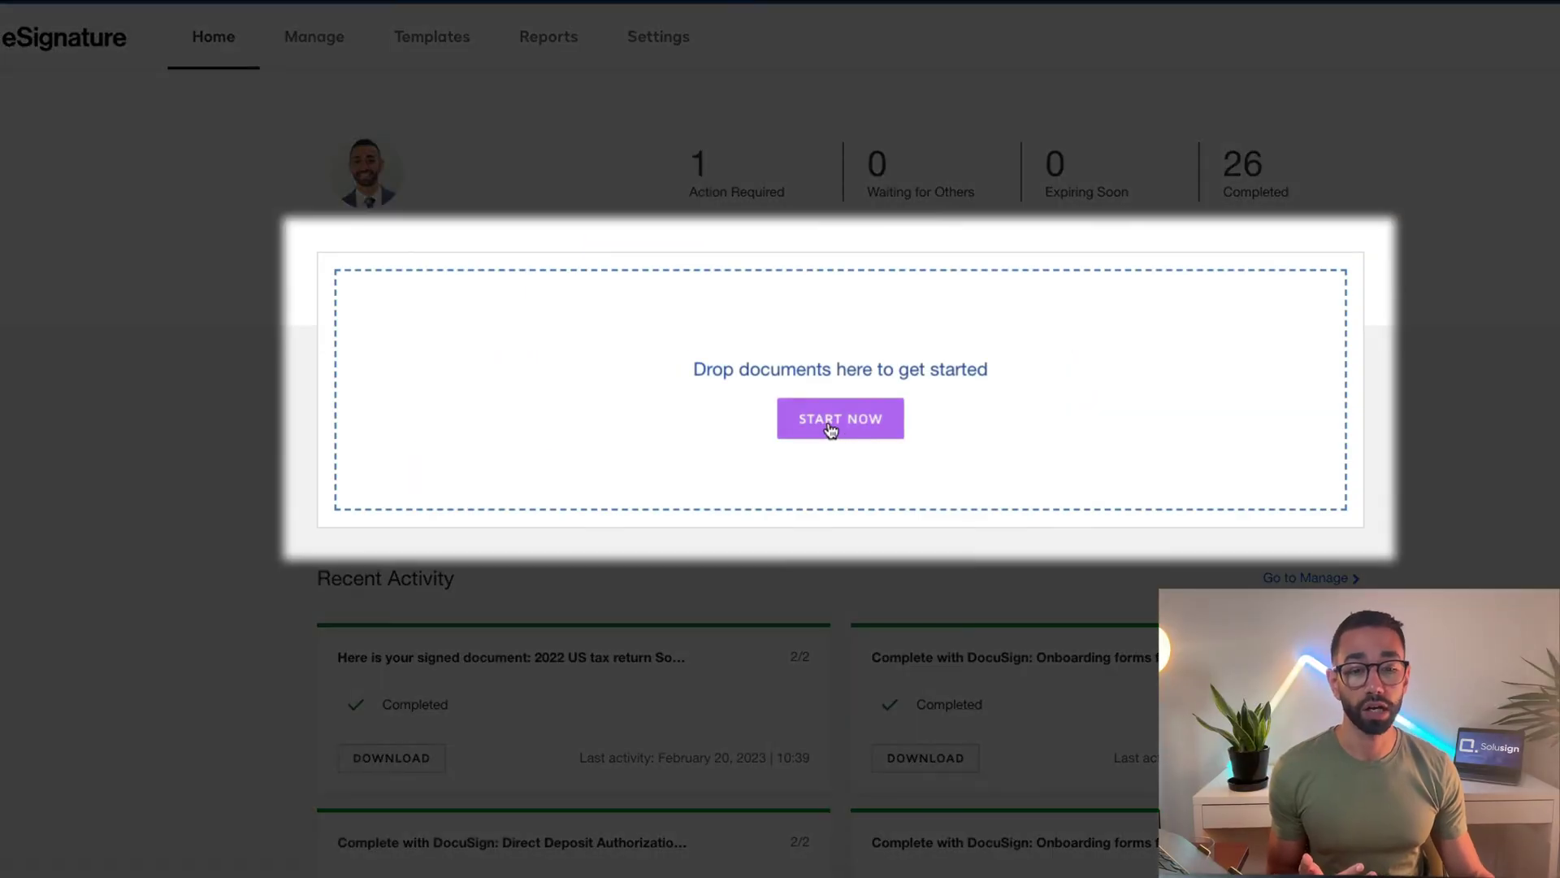
# Start a new envelope, upload the one-page offer letter .docx, and expand Add recipients
pyautogui.click(836, 422)
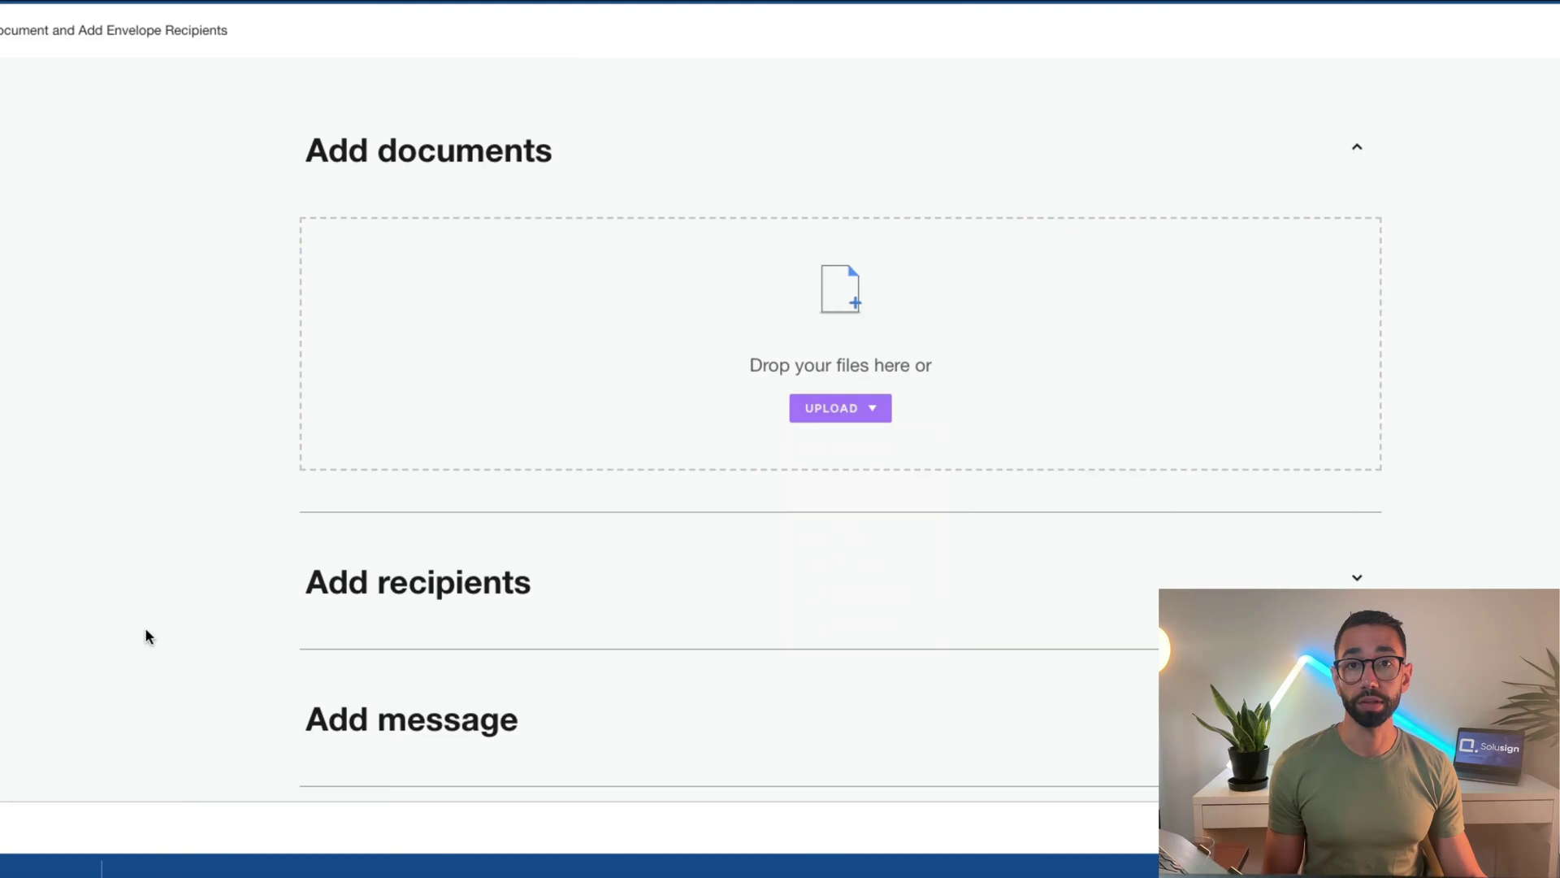
pyautogui.moveTo(862, 536); pyautogui.dragTo(836, 363)
pyautogui.click(781, 571)
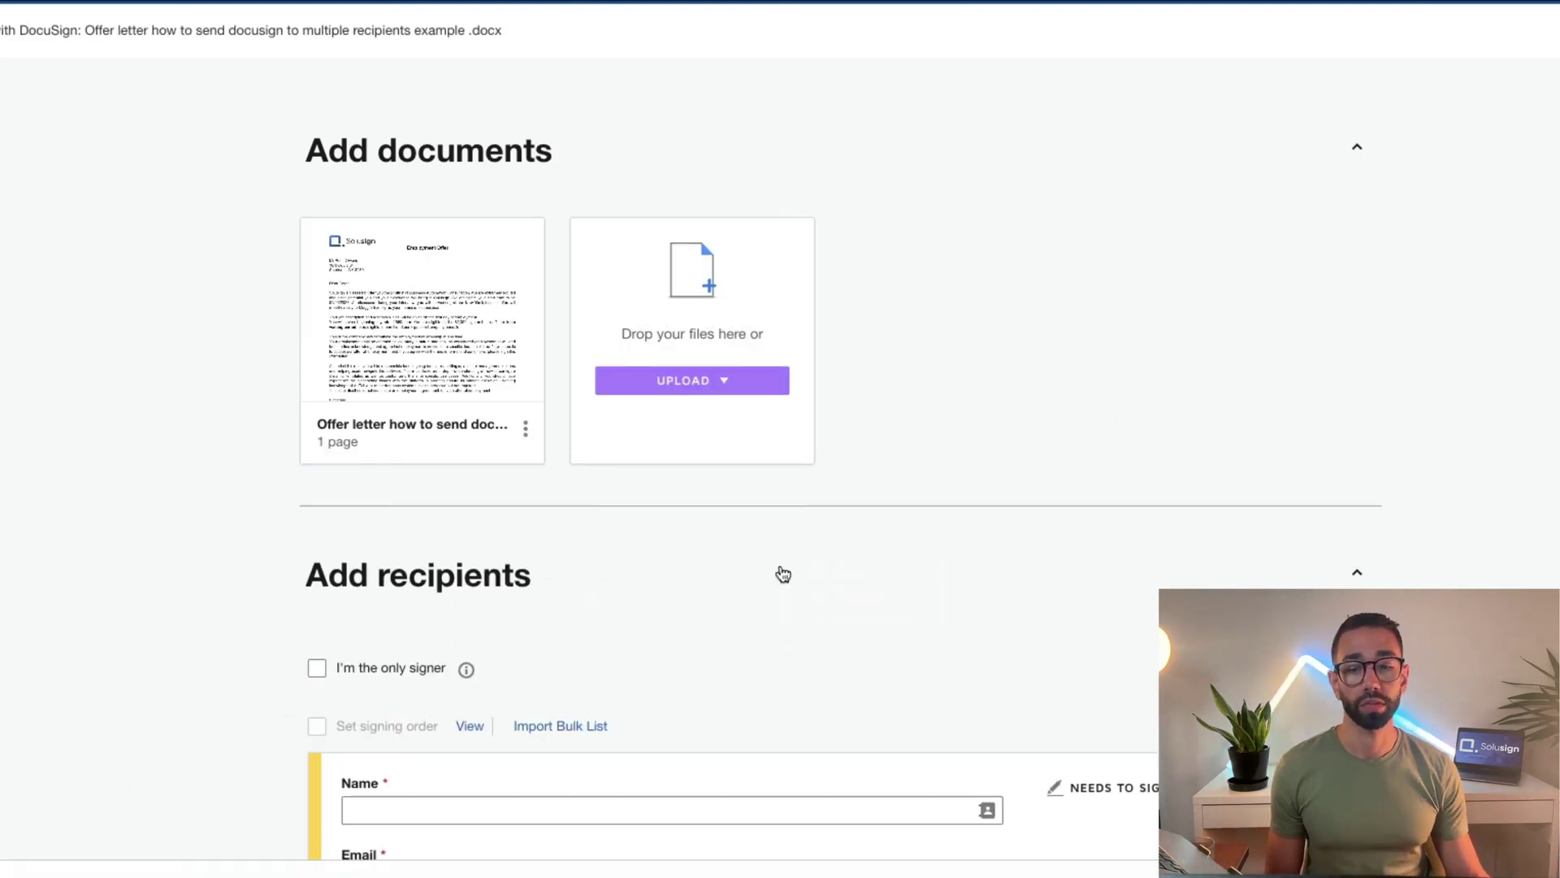
# Fill in the first signer, the candidate, from a saved contact
pyautogui.scroll(-3, 780, 572)
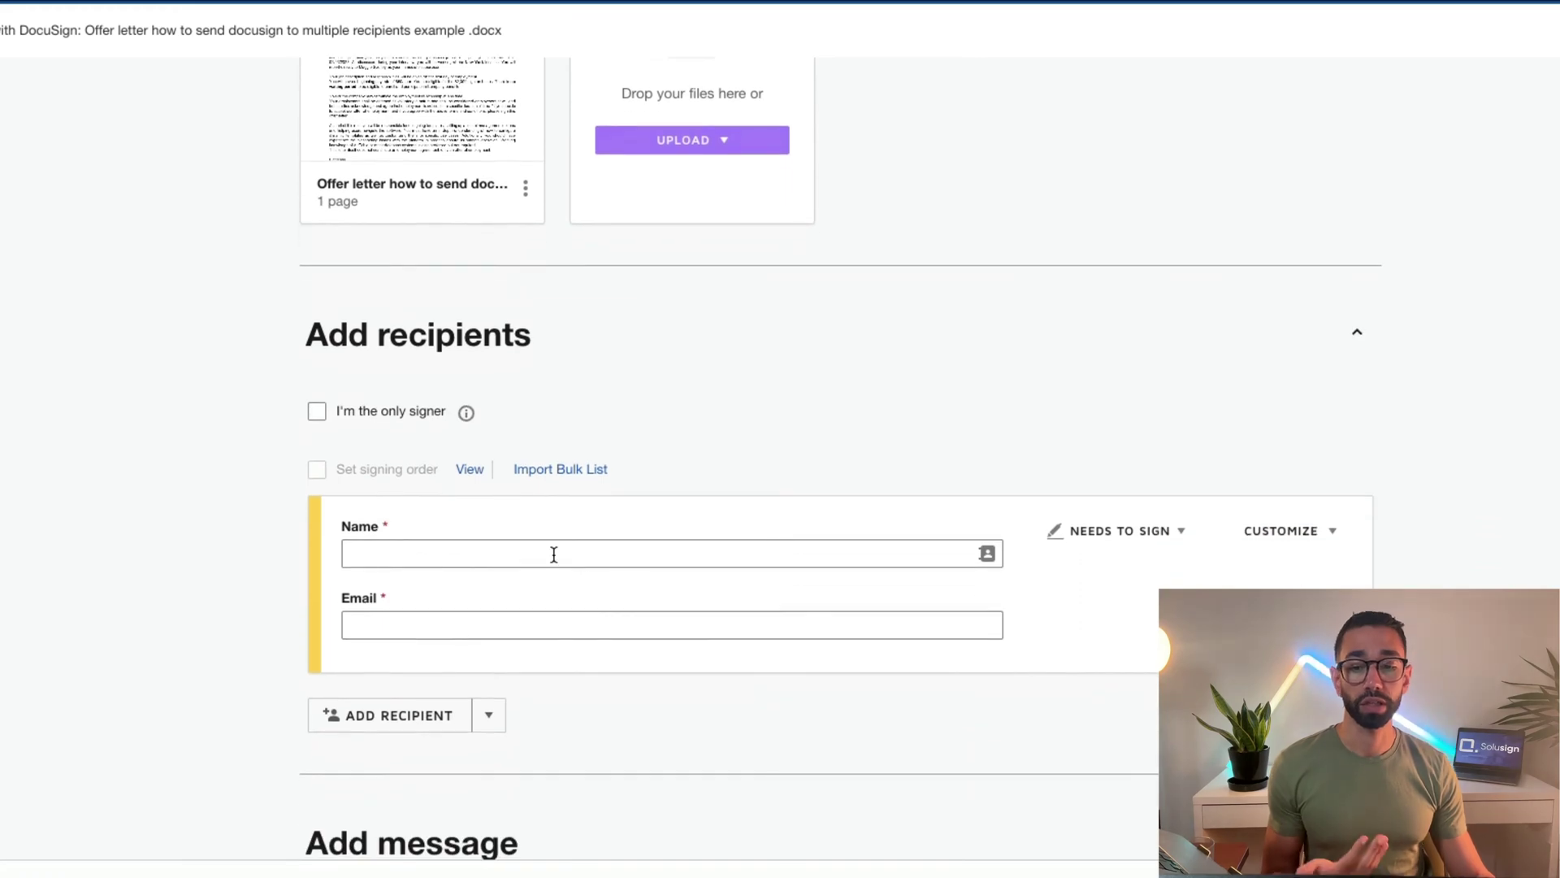
pyautogui.click(538, 550)
pyautogui.write('Can')
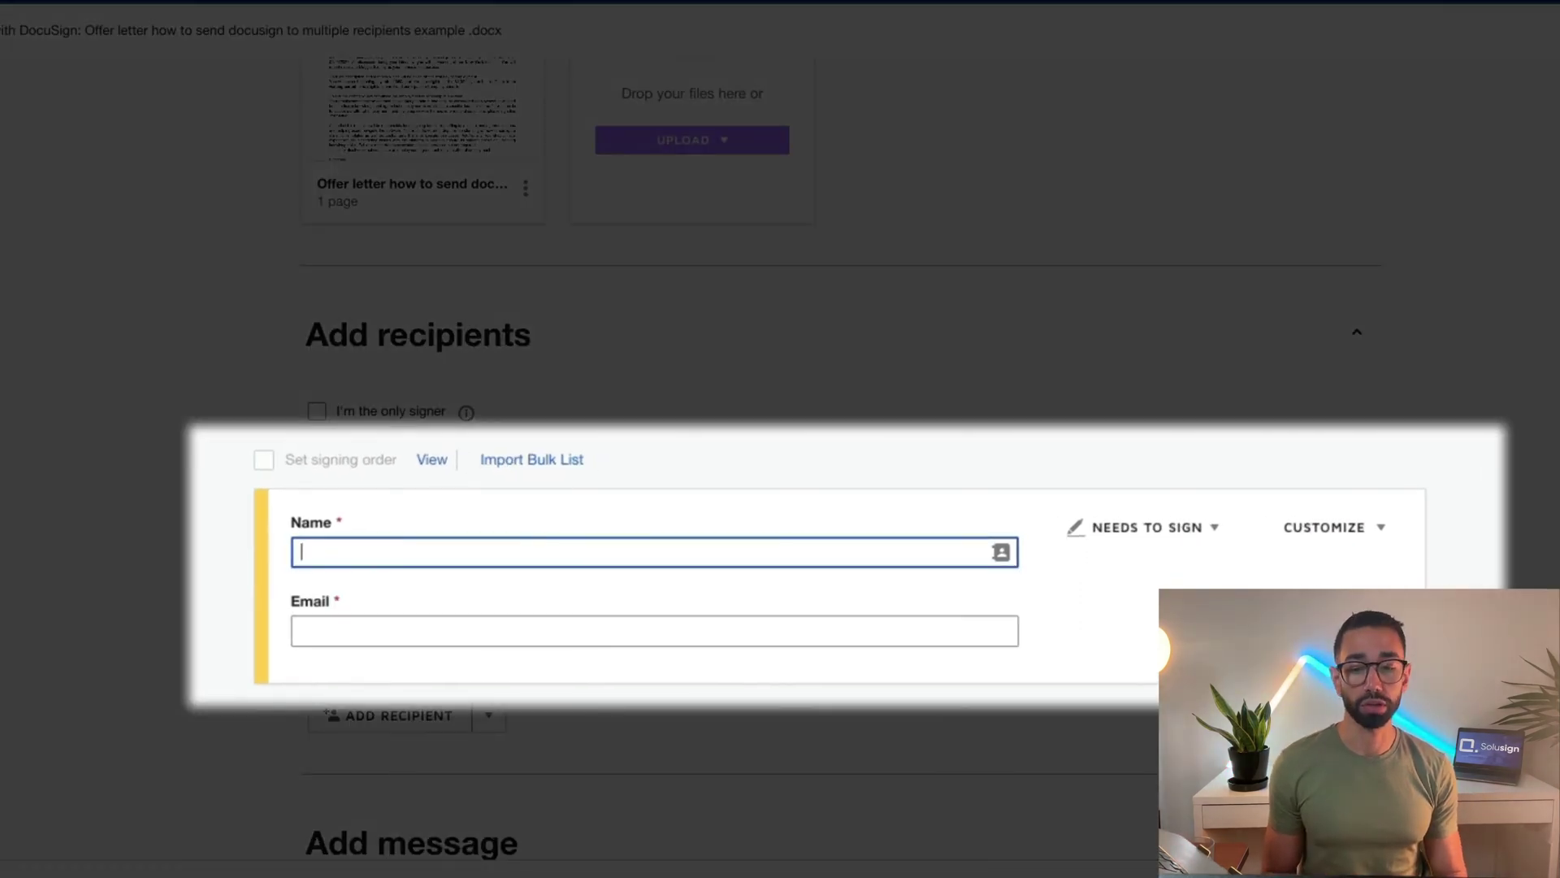
pyautogui.write('Pet')
pyautogui.click(390, 590)
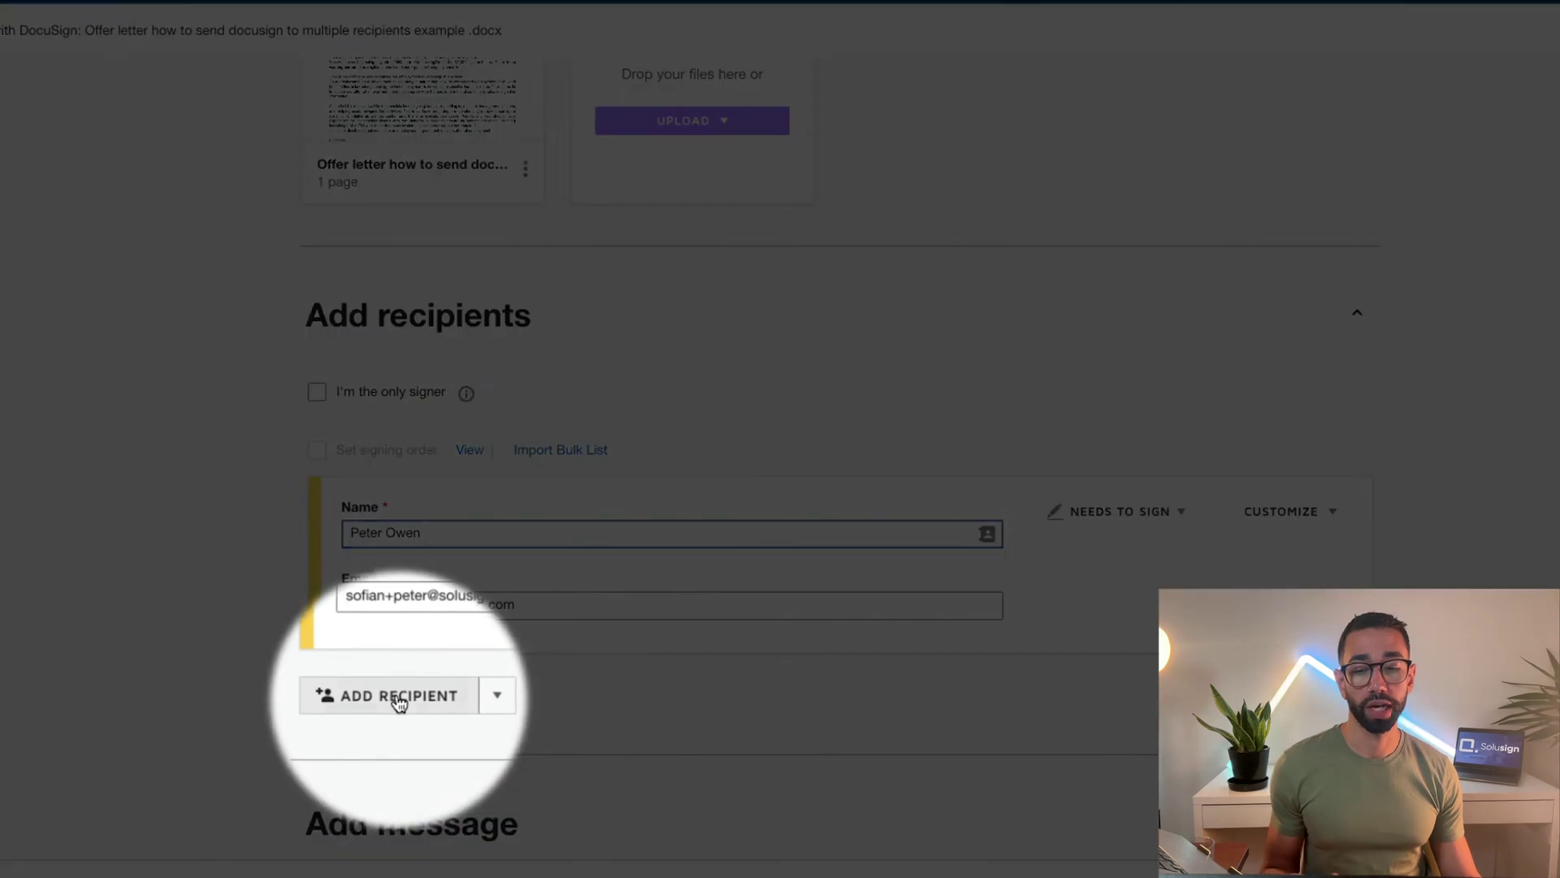
# Add a second recipient for HR with the HR contact's name and e-mail address
pyautogui.click(394, 696)
pyautogui.scroll(-1, 397, 693)
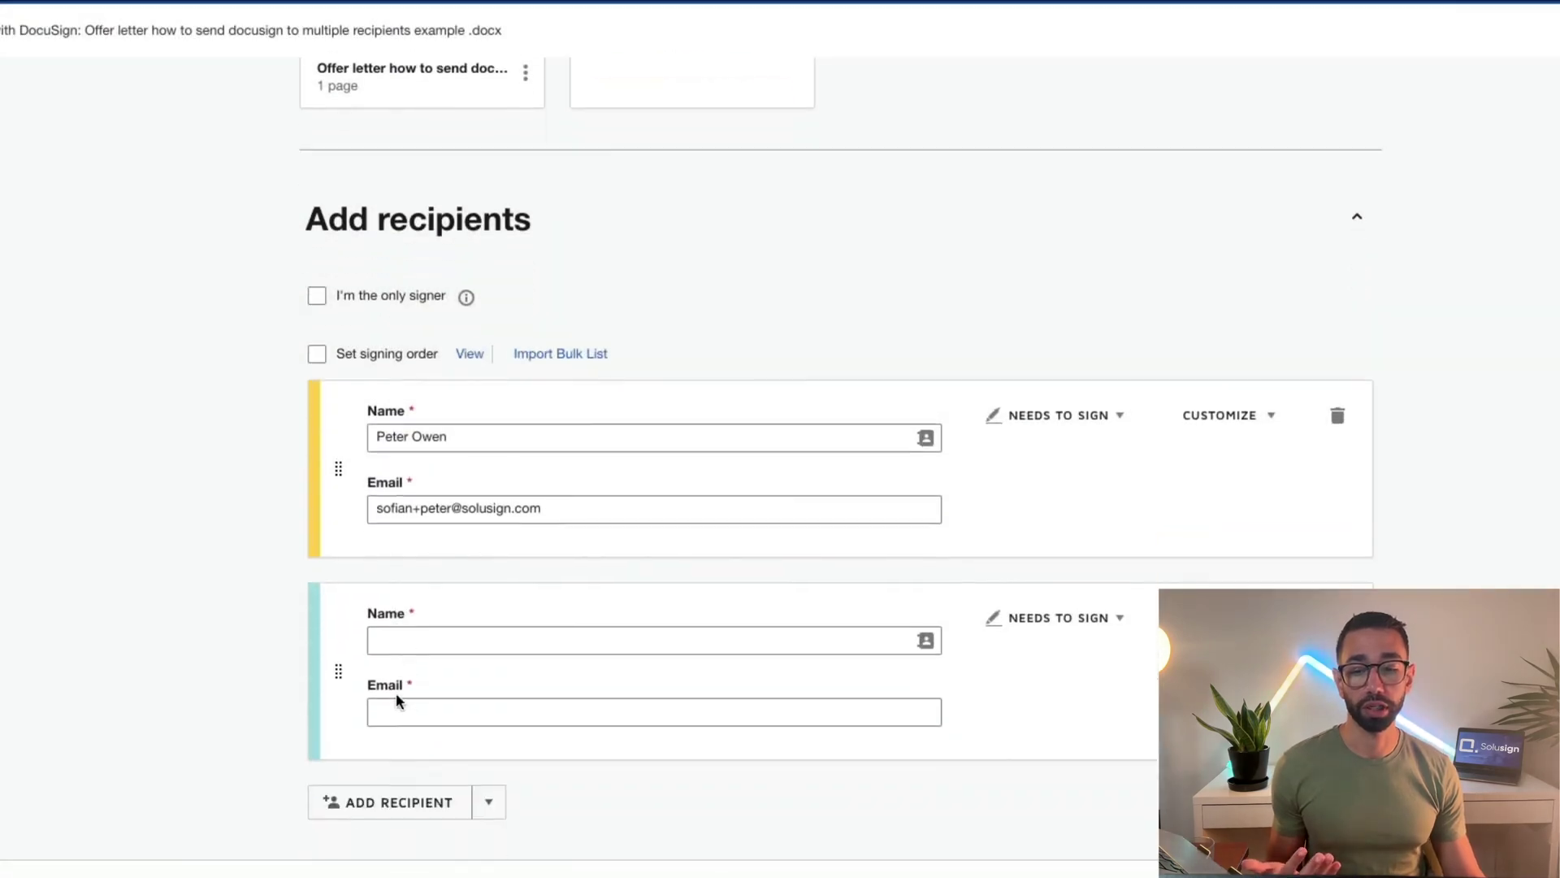
pyautogui.click(420, 573)
pyautogui.write('Sofian HR')
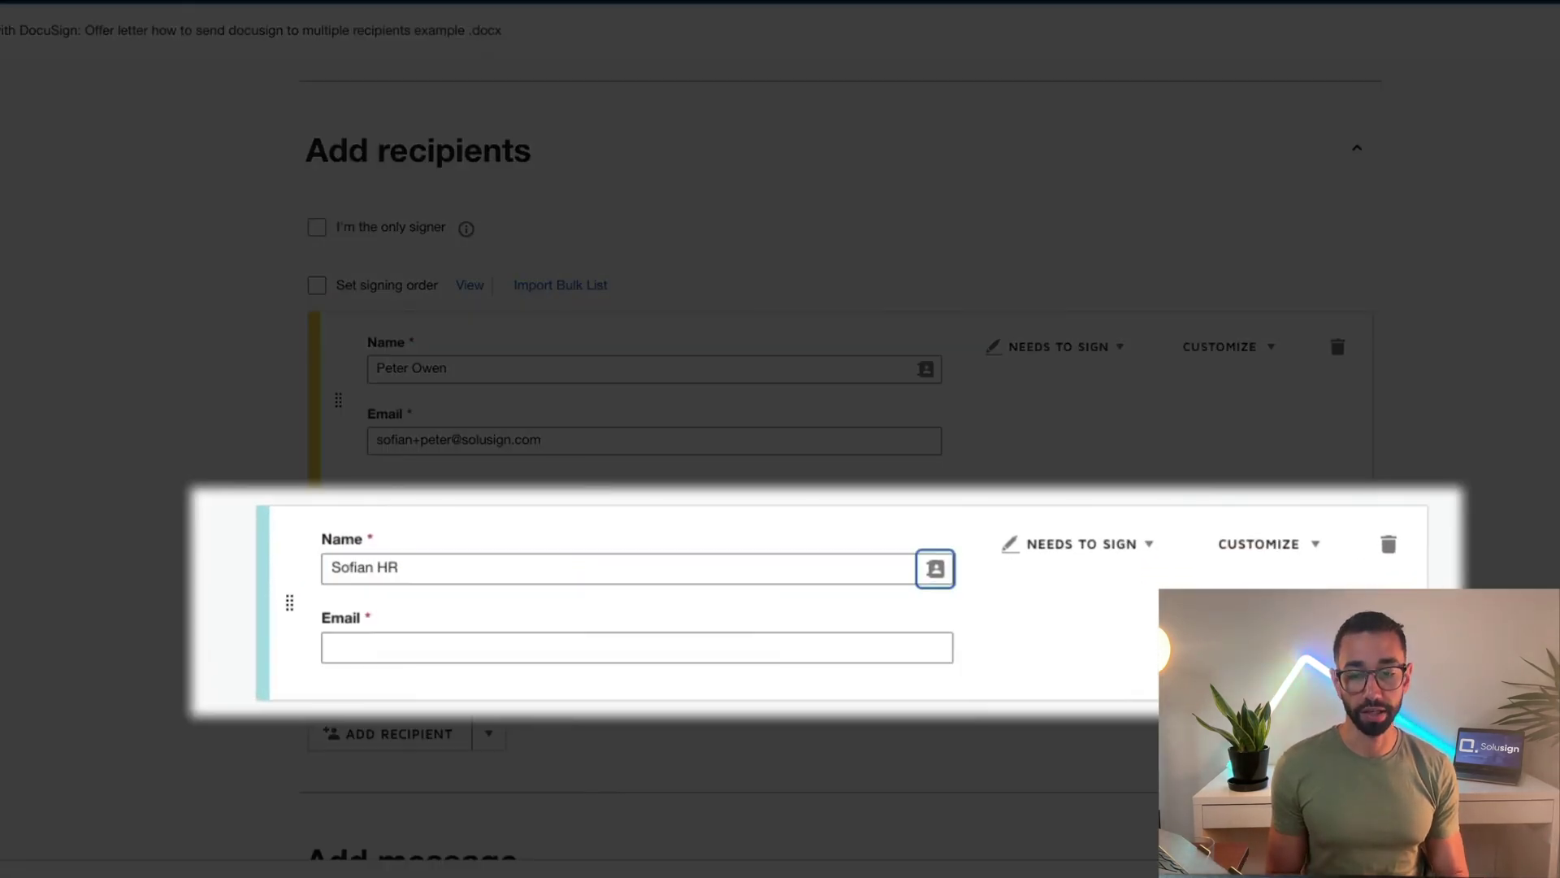
pyautogui.press('Tab')
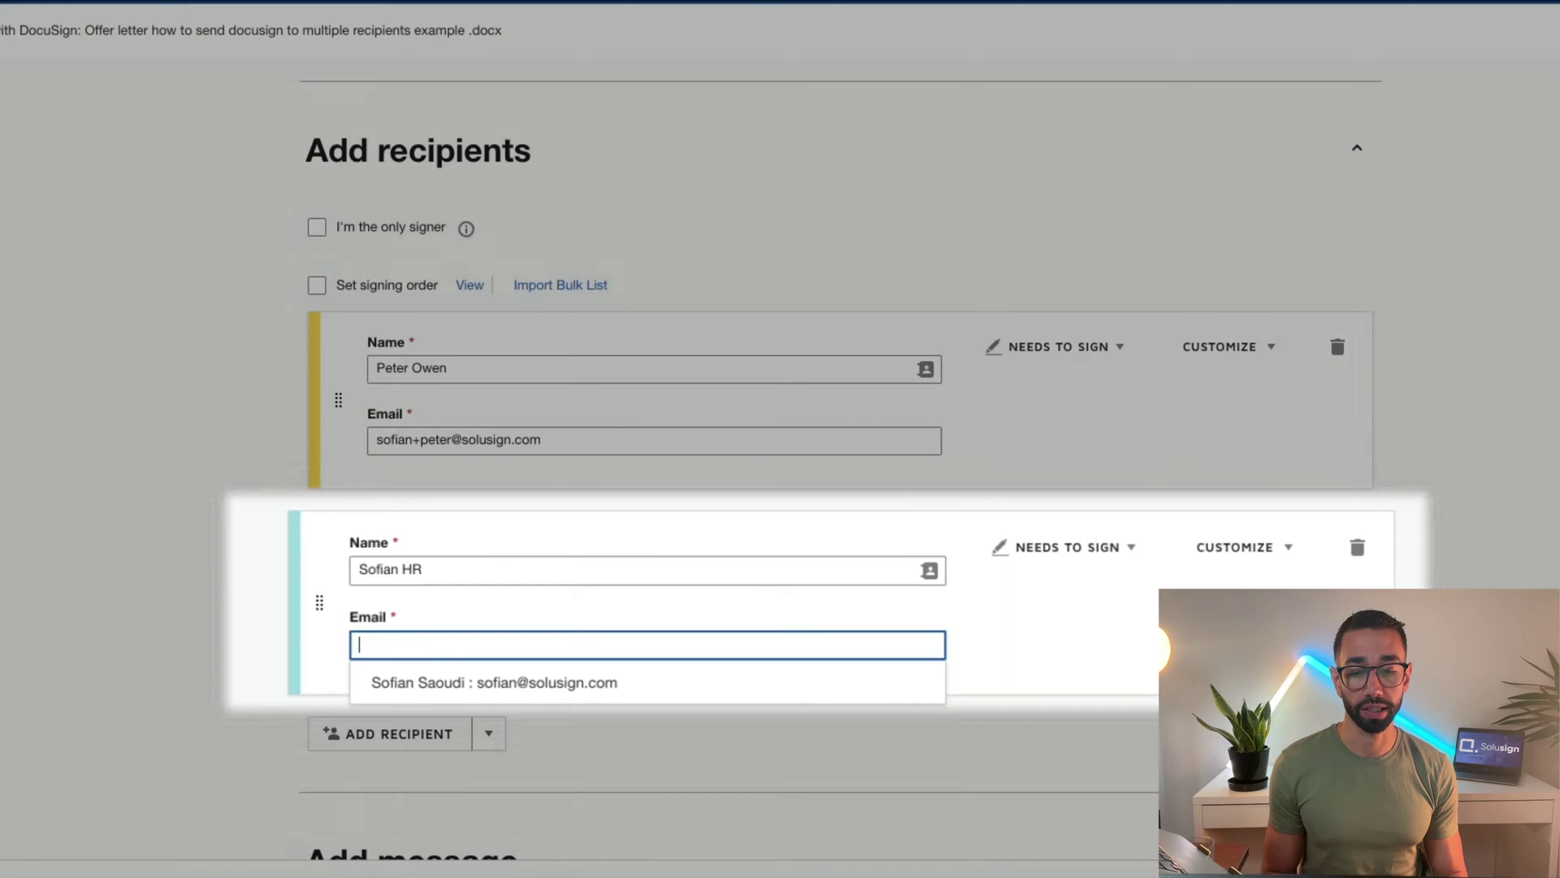
# Add the third and fourth recipients for the CEO and Payroll contacts
pyautogui.click(408, 739)
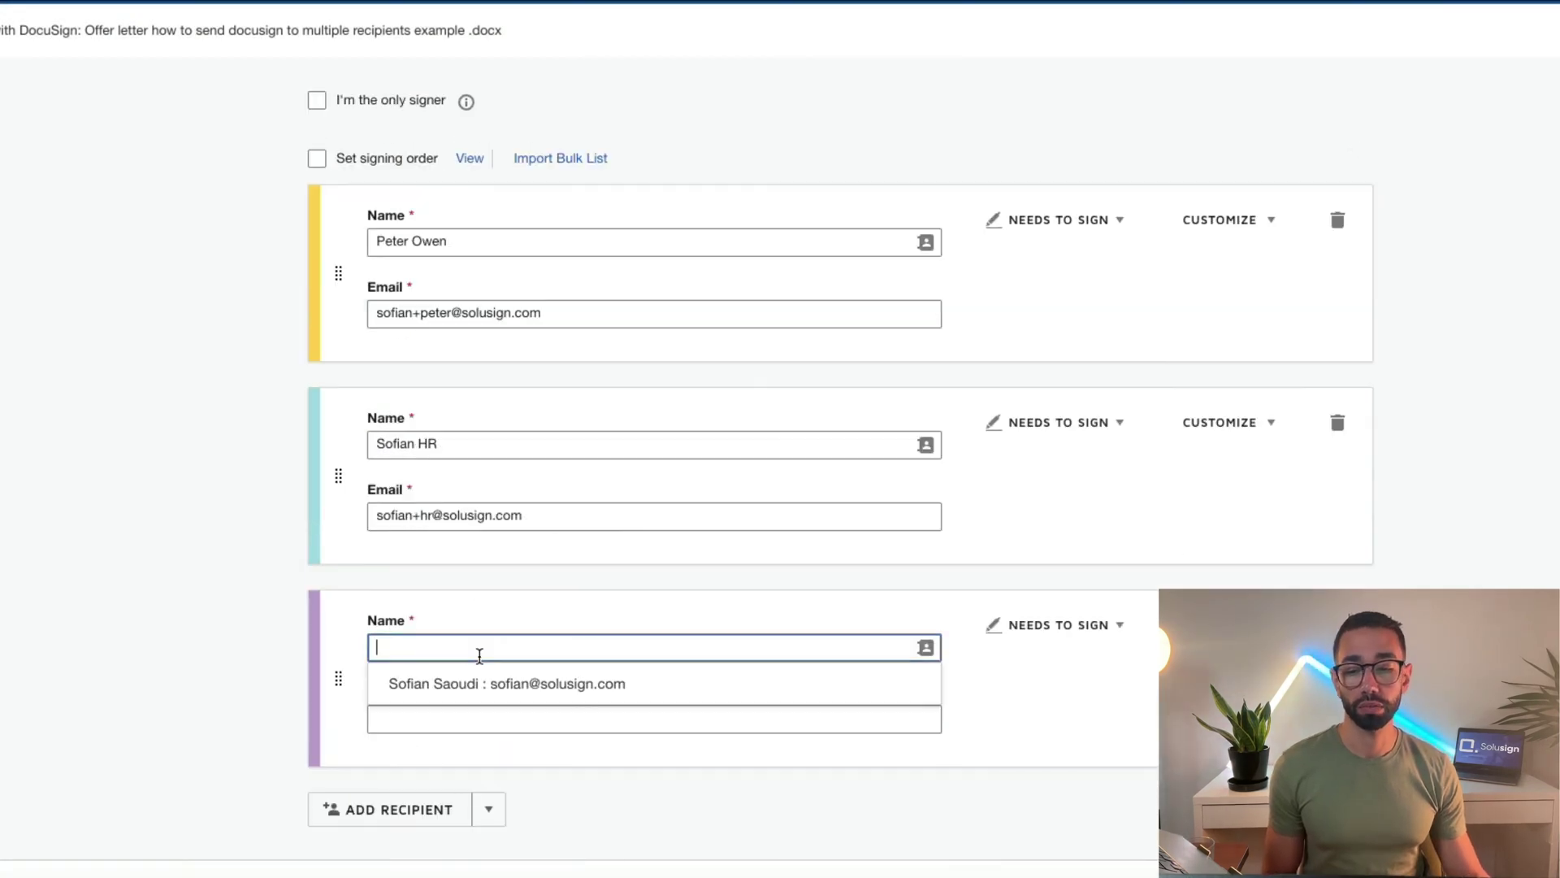
pyautogui.write('Sofian CEO')
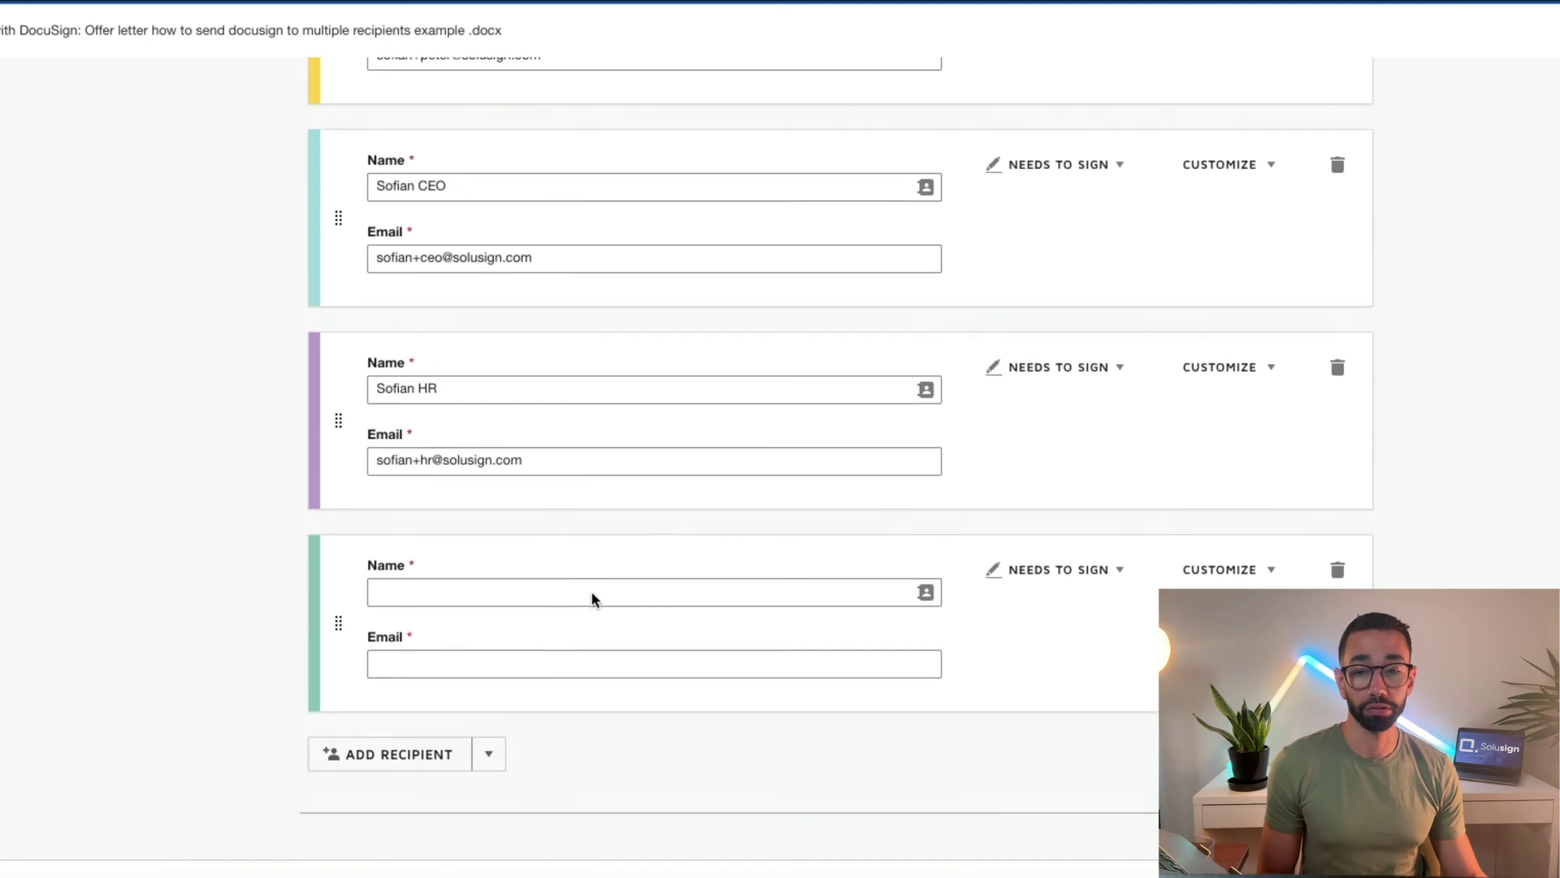
pyautogui.click(495, 591)
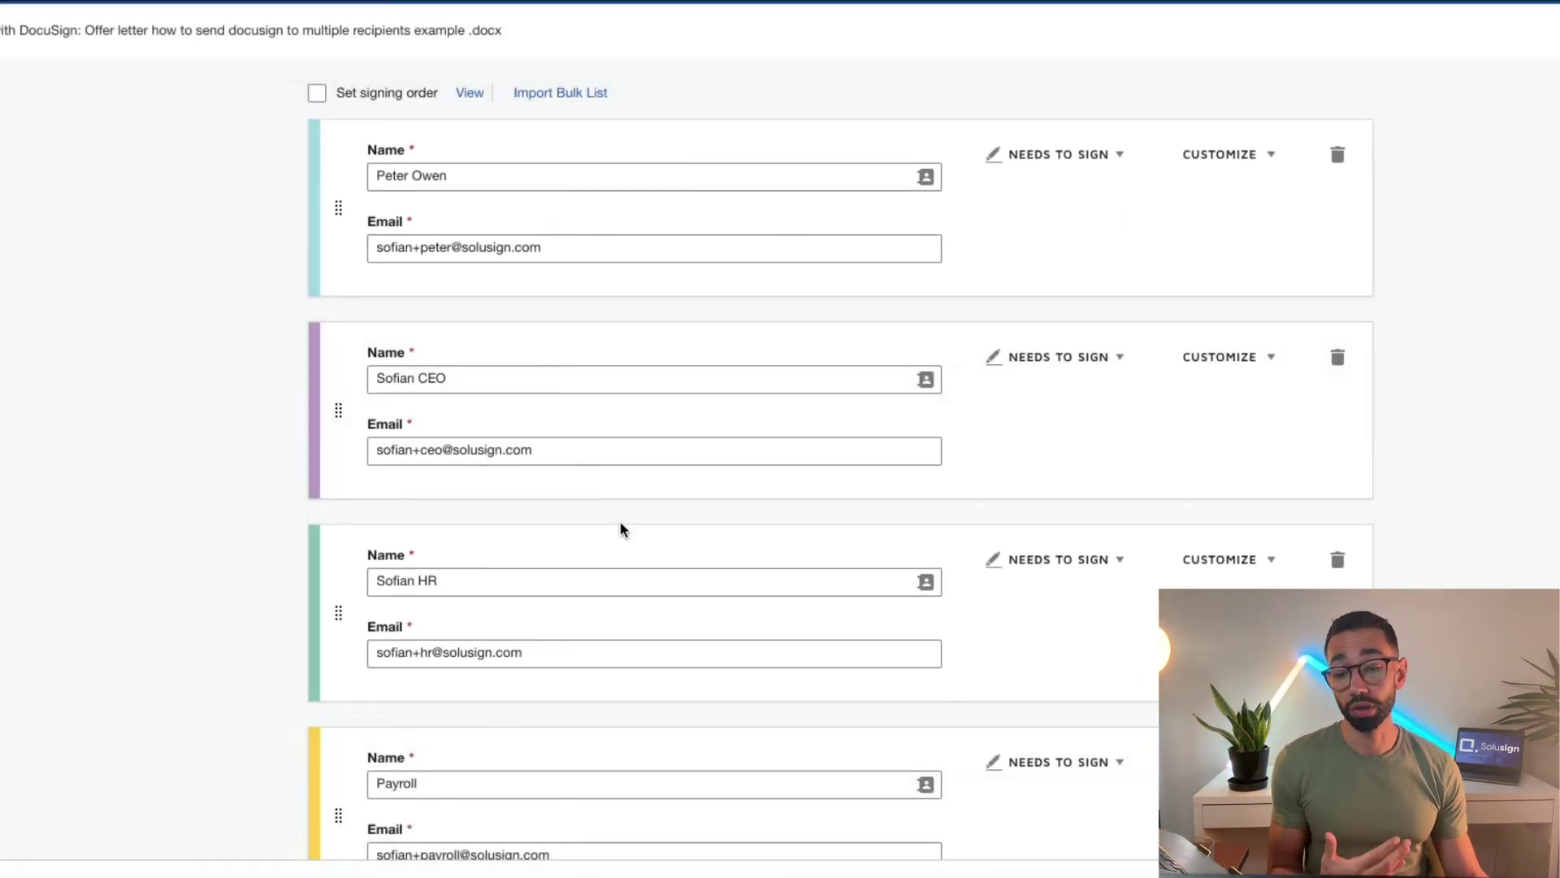
pyautogui.scroll(-1, 623, 529)
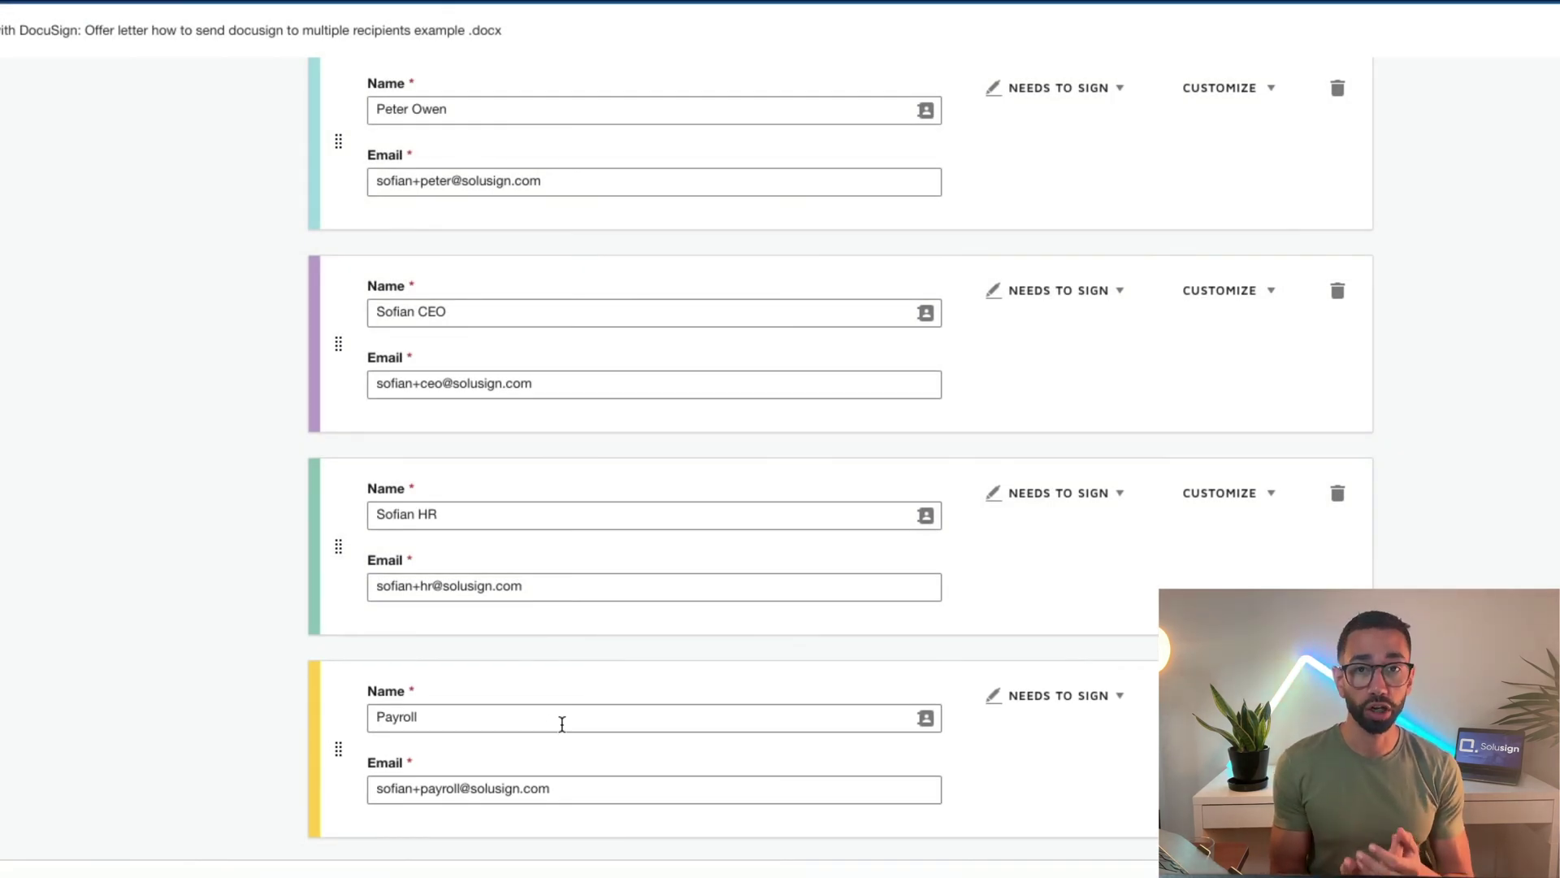
pyautogui.scroll(5, 321, 421)
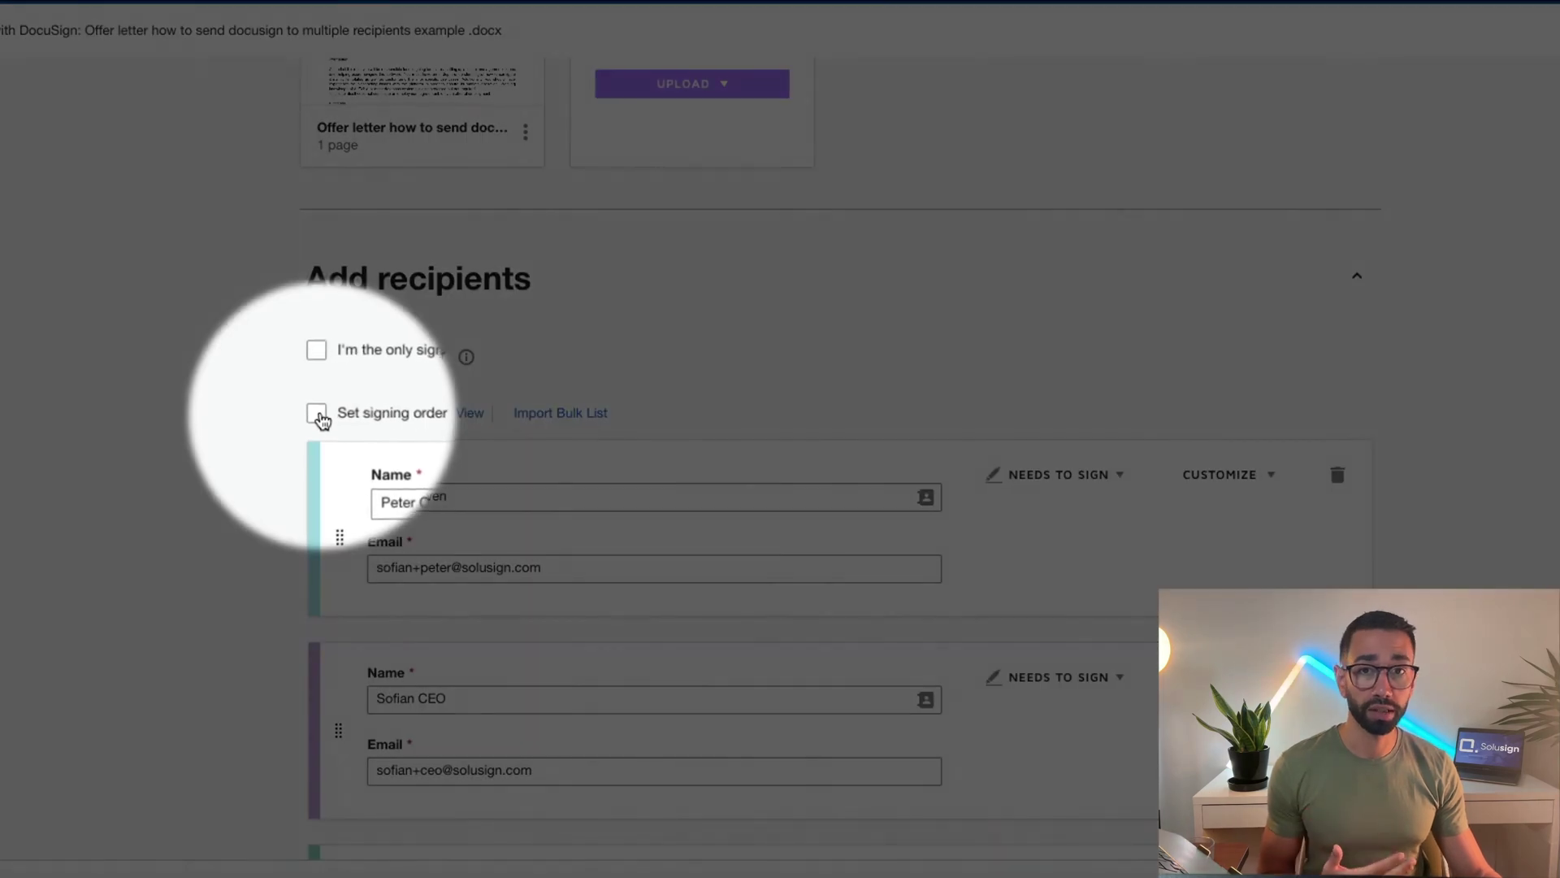
# Enable Set signing order and renumber HR to 2 and the CEO to 3
pyautogui.click(318, 415)
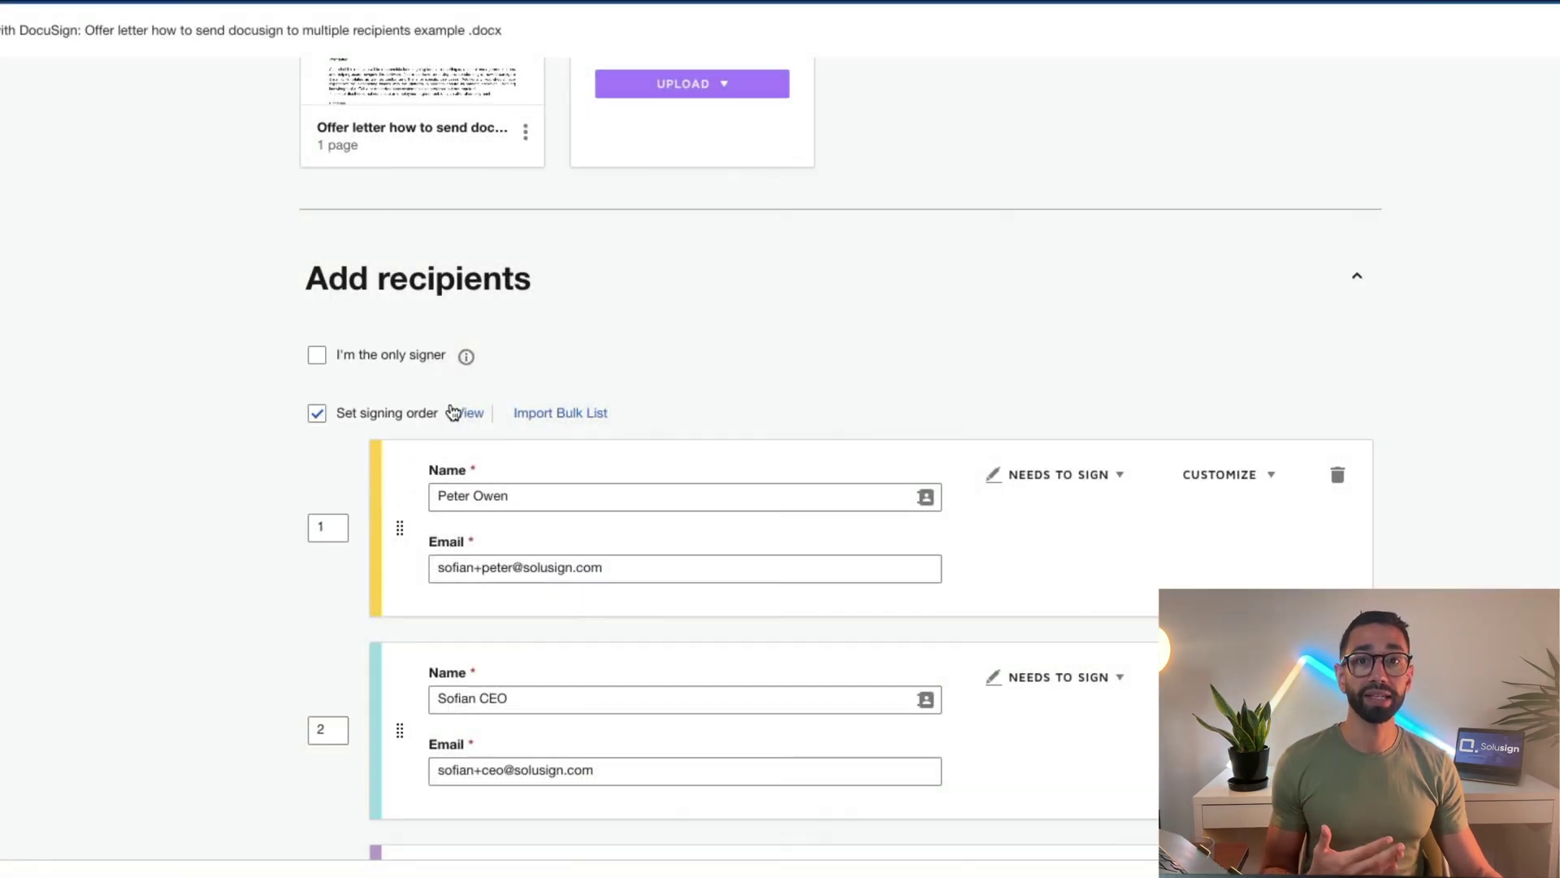
pyautogui.scroll(-1, 522, 428)
pyautogui.scroll(-1, 522, 428)
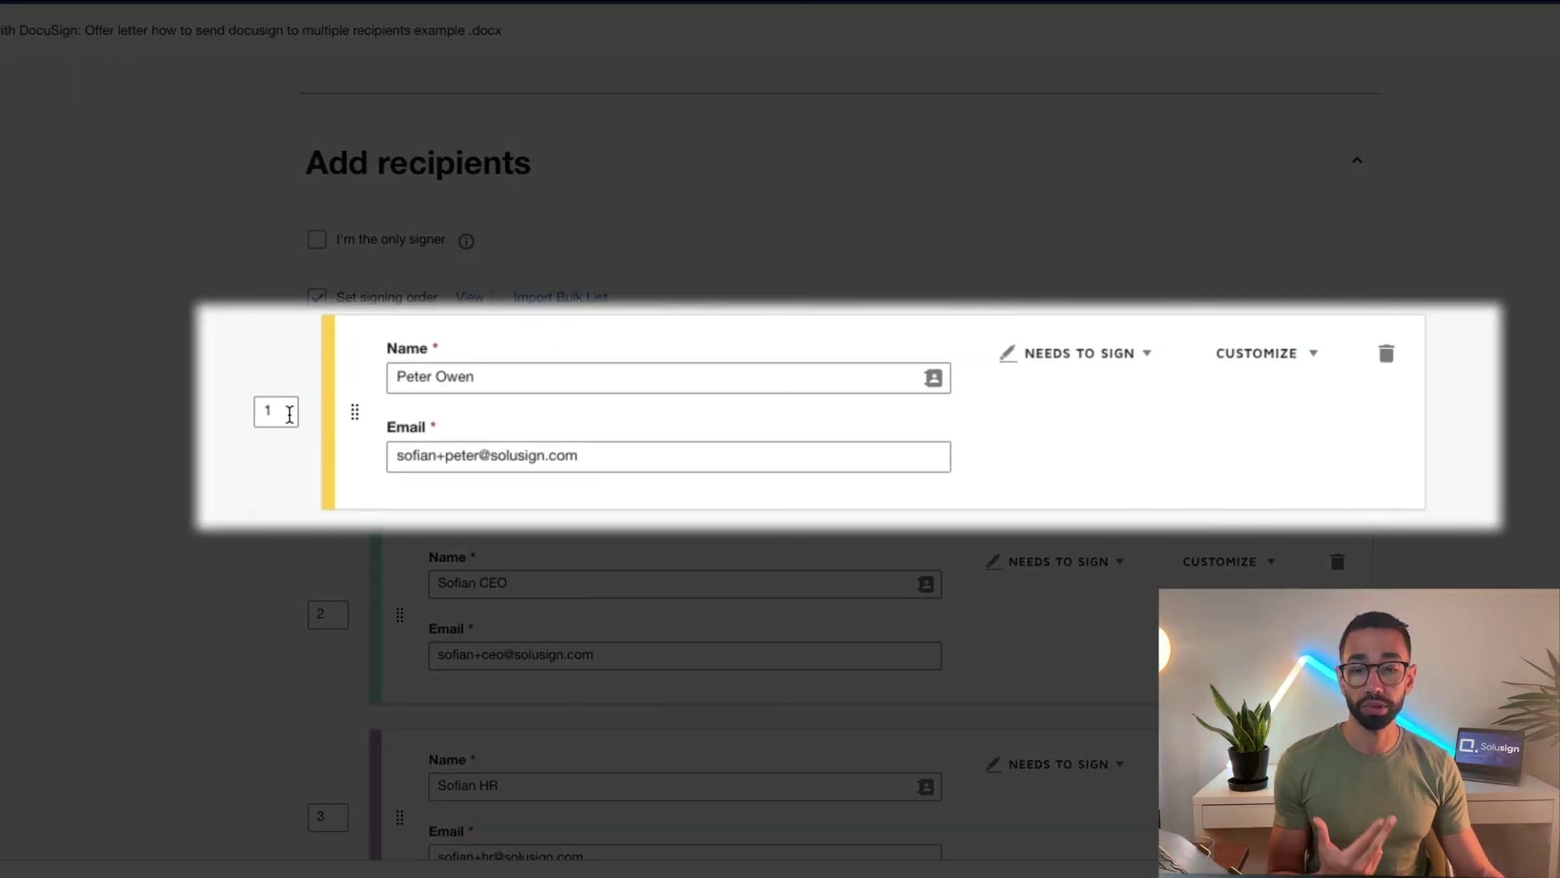
pyautogui.scroll(-3, 289, 414)
pyautogui.doubleClick(271, 599)
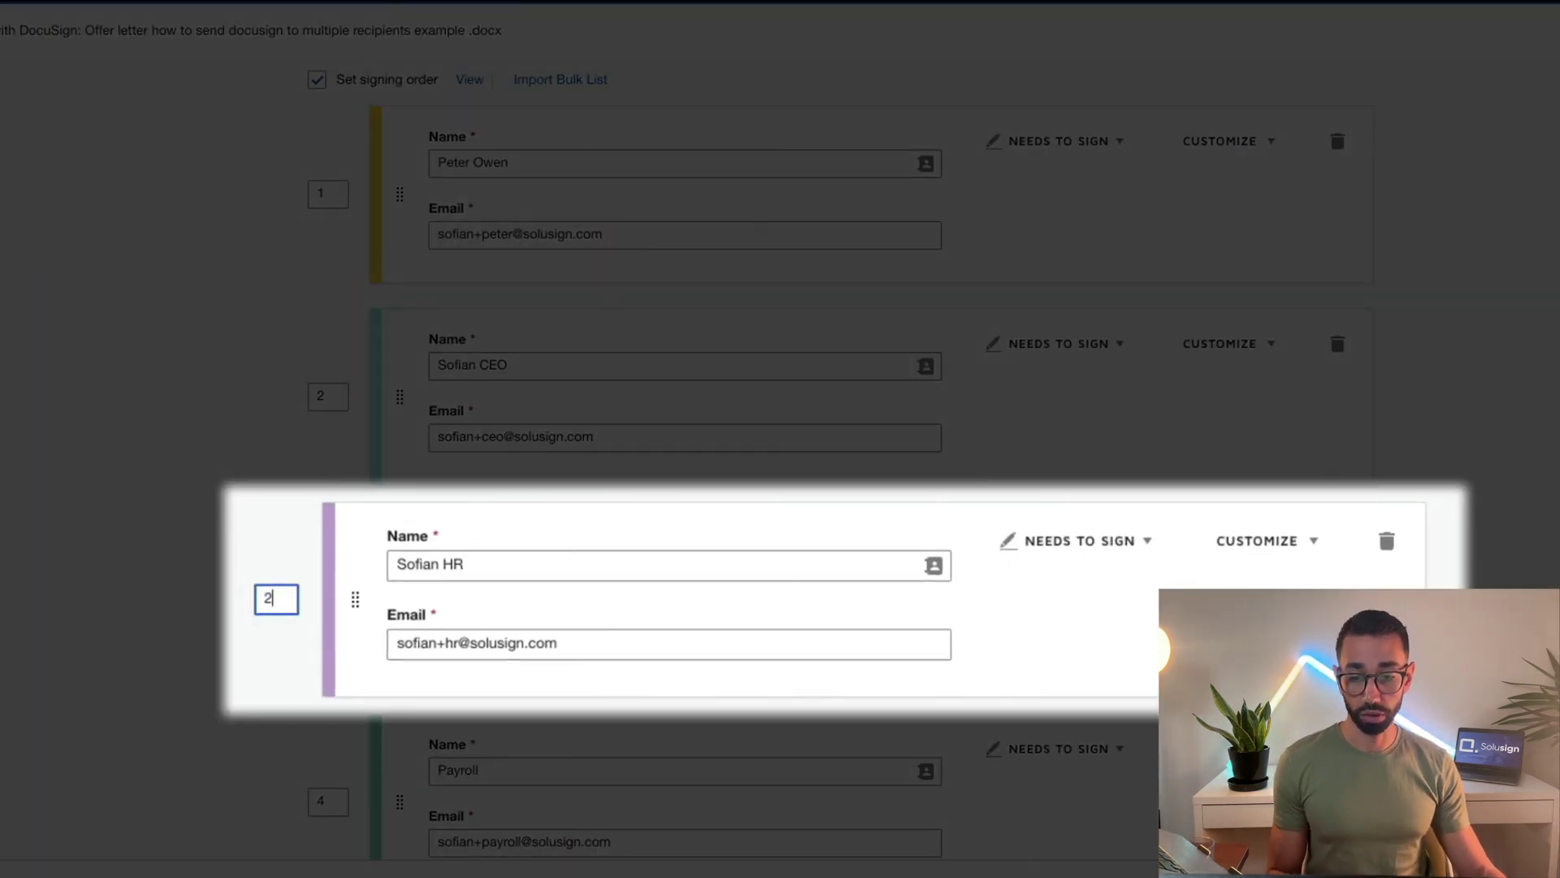
pyautogui.write('2')
pyautogui.doubleClick(269, 396)
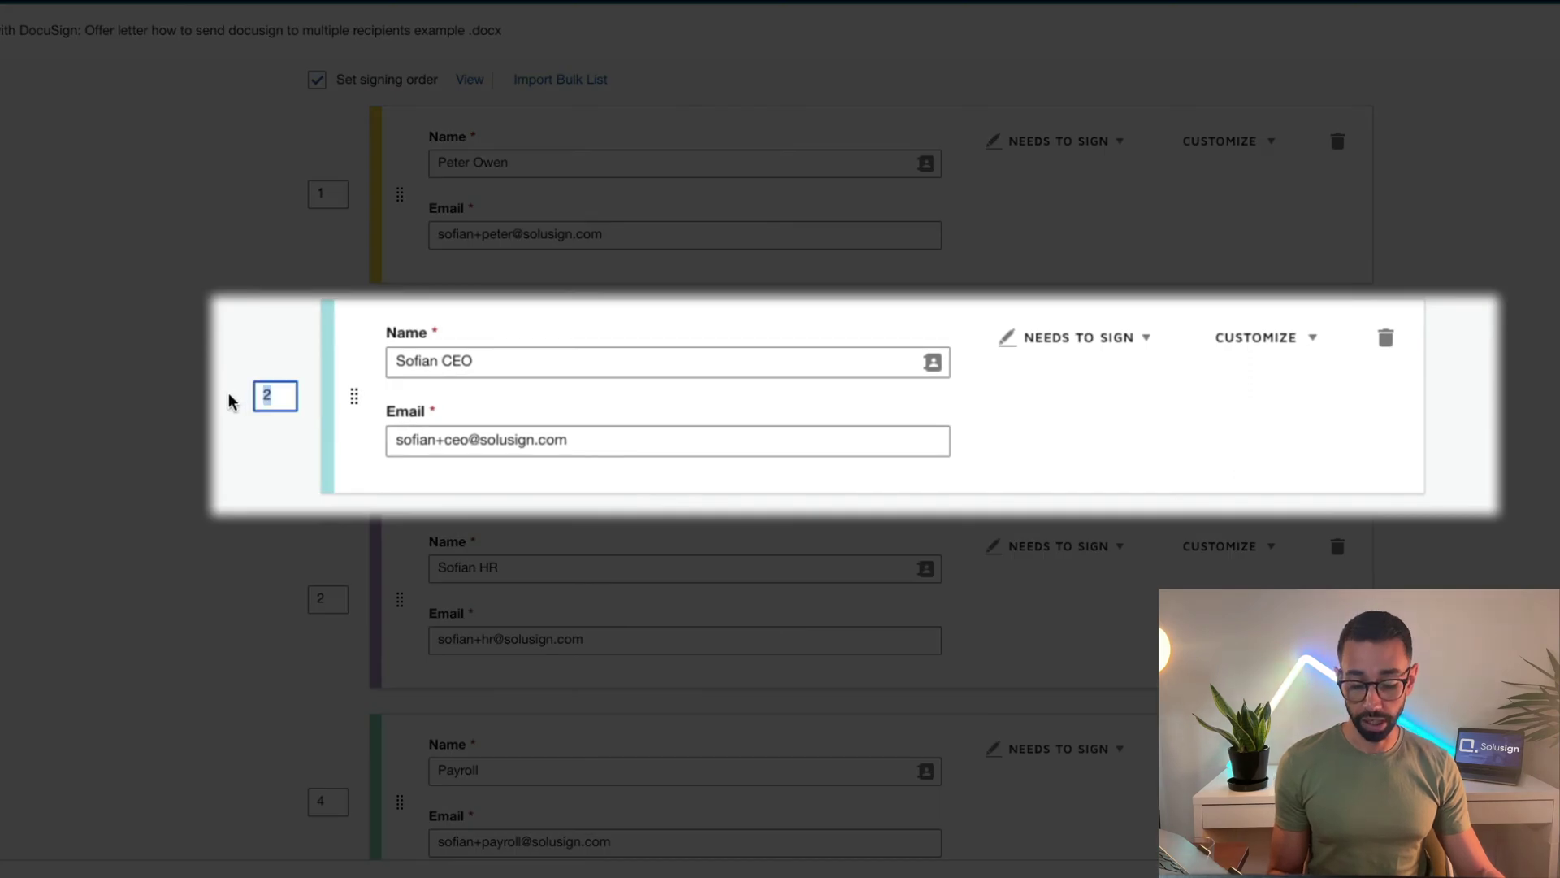
pyautogui.write('3')
pyautogui.scroll(-2, 347, 616)
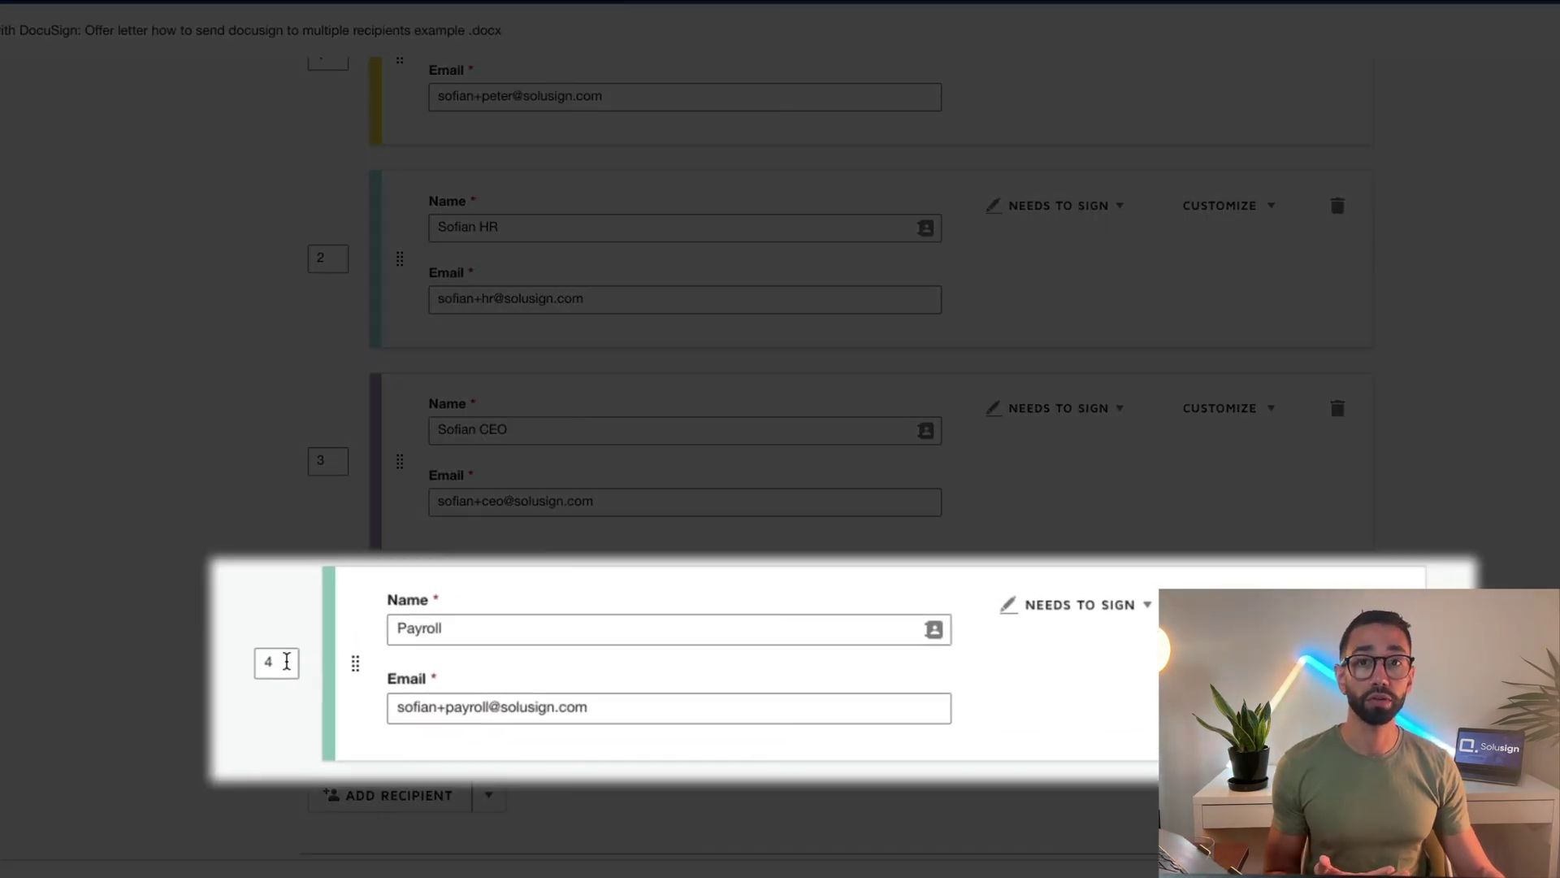
pyautogui.scroll(1, 369, 561)
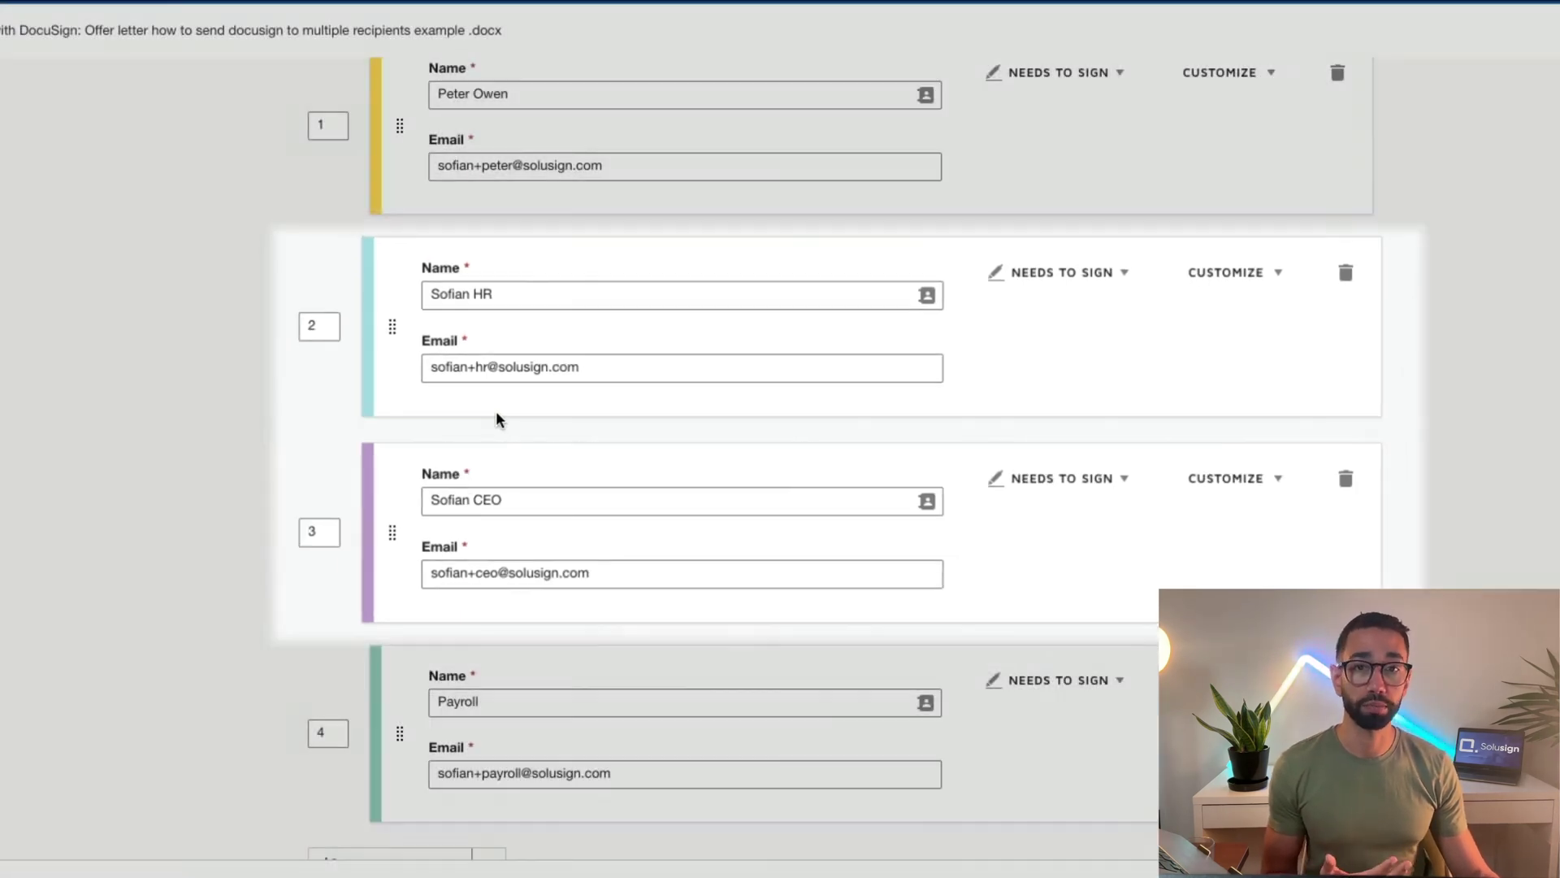
pyautogui.scroll(-3, 731, 439)
# Change Payroll's role from Needs to Sign to Receives a Copy
pyautogui.scroll(1, 878, 455)
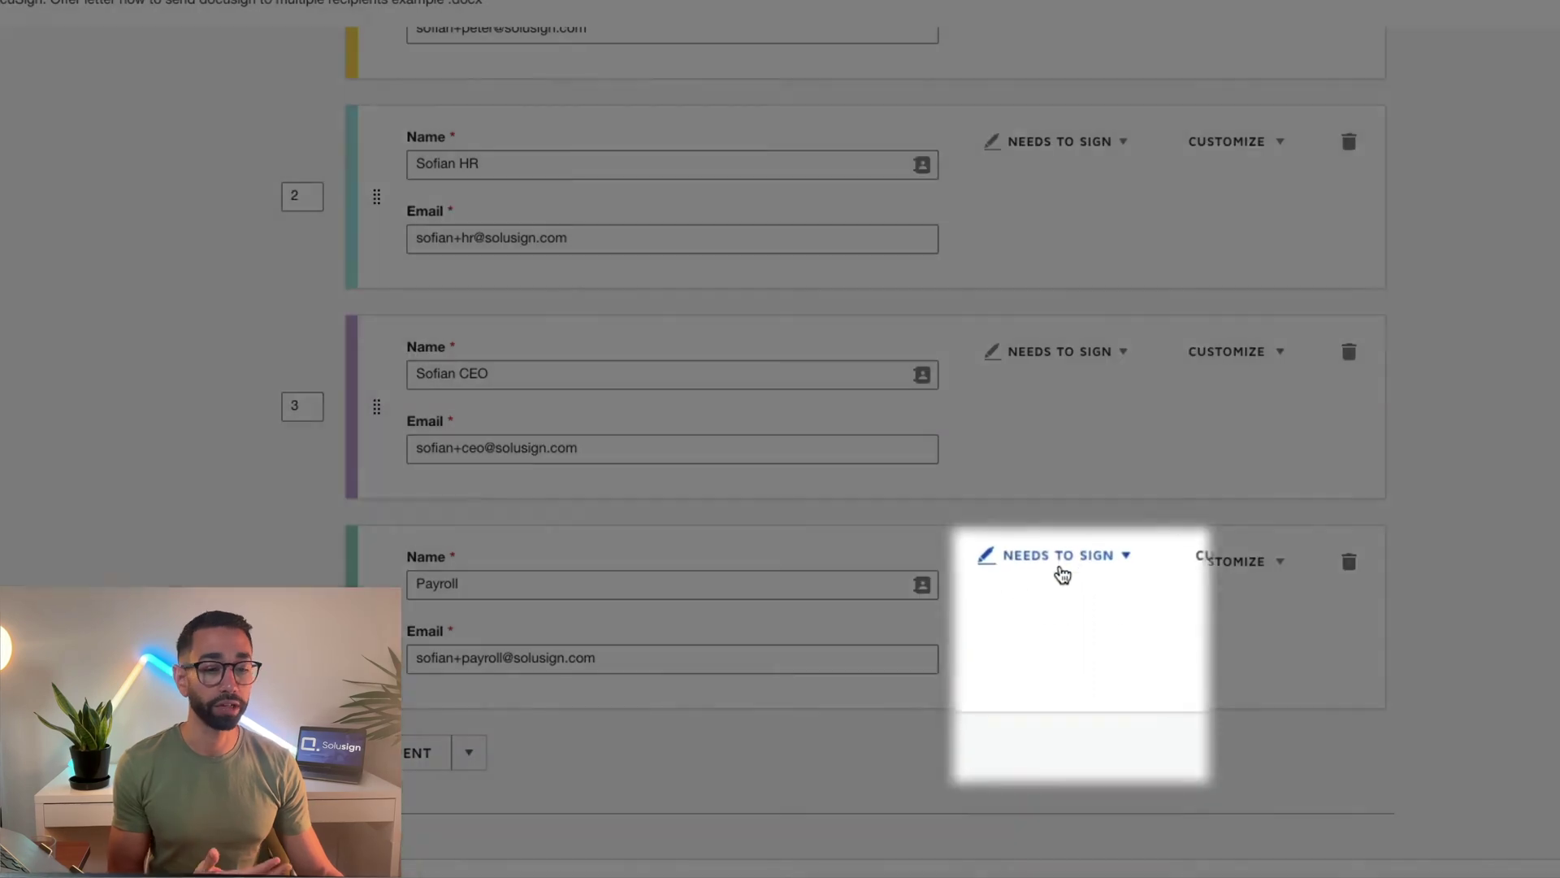
pyautogui.click(1060, 571)
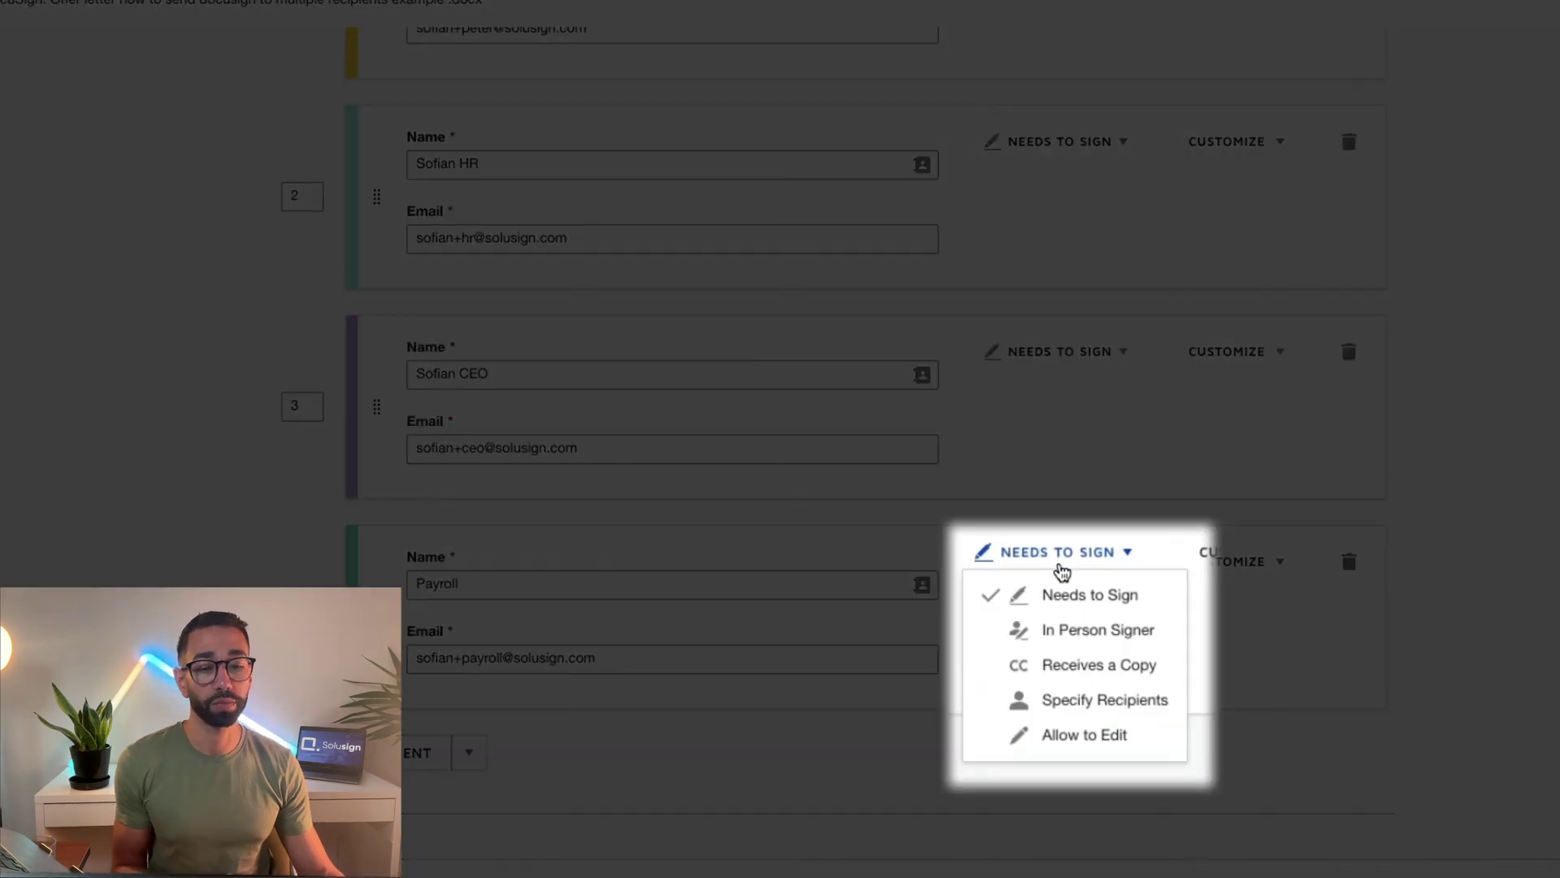
pyautogui.click(1106, 665)
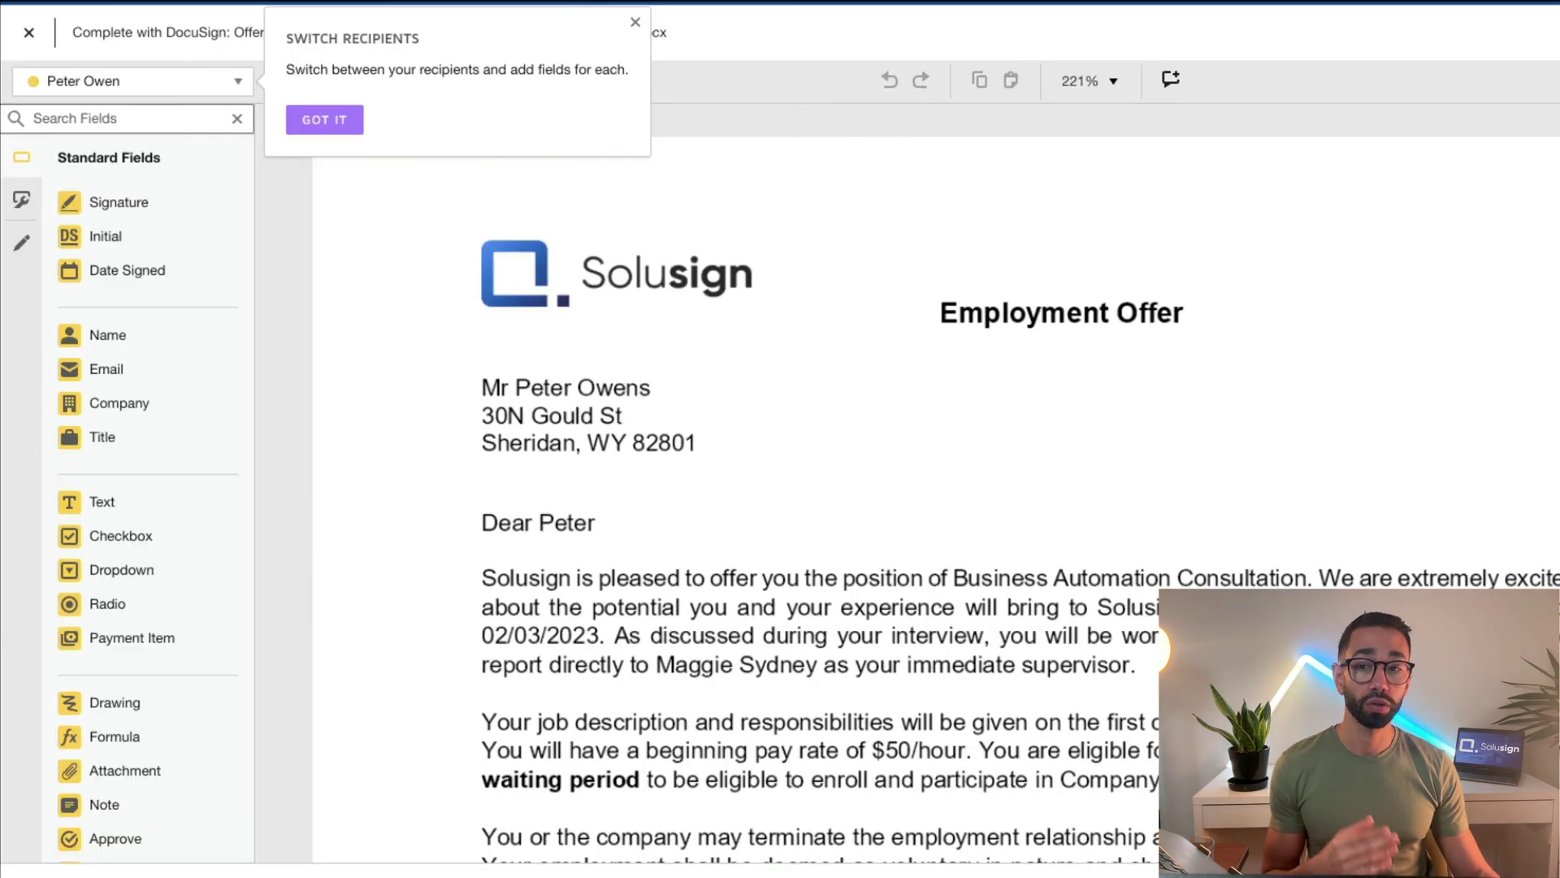
# With the employee signer selected, place Signature and Full Name fields on the Employee's lines
pyautogui.click(139, 86)
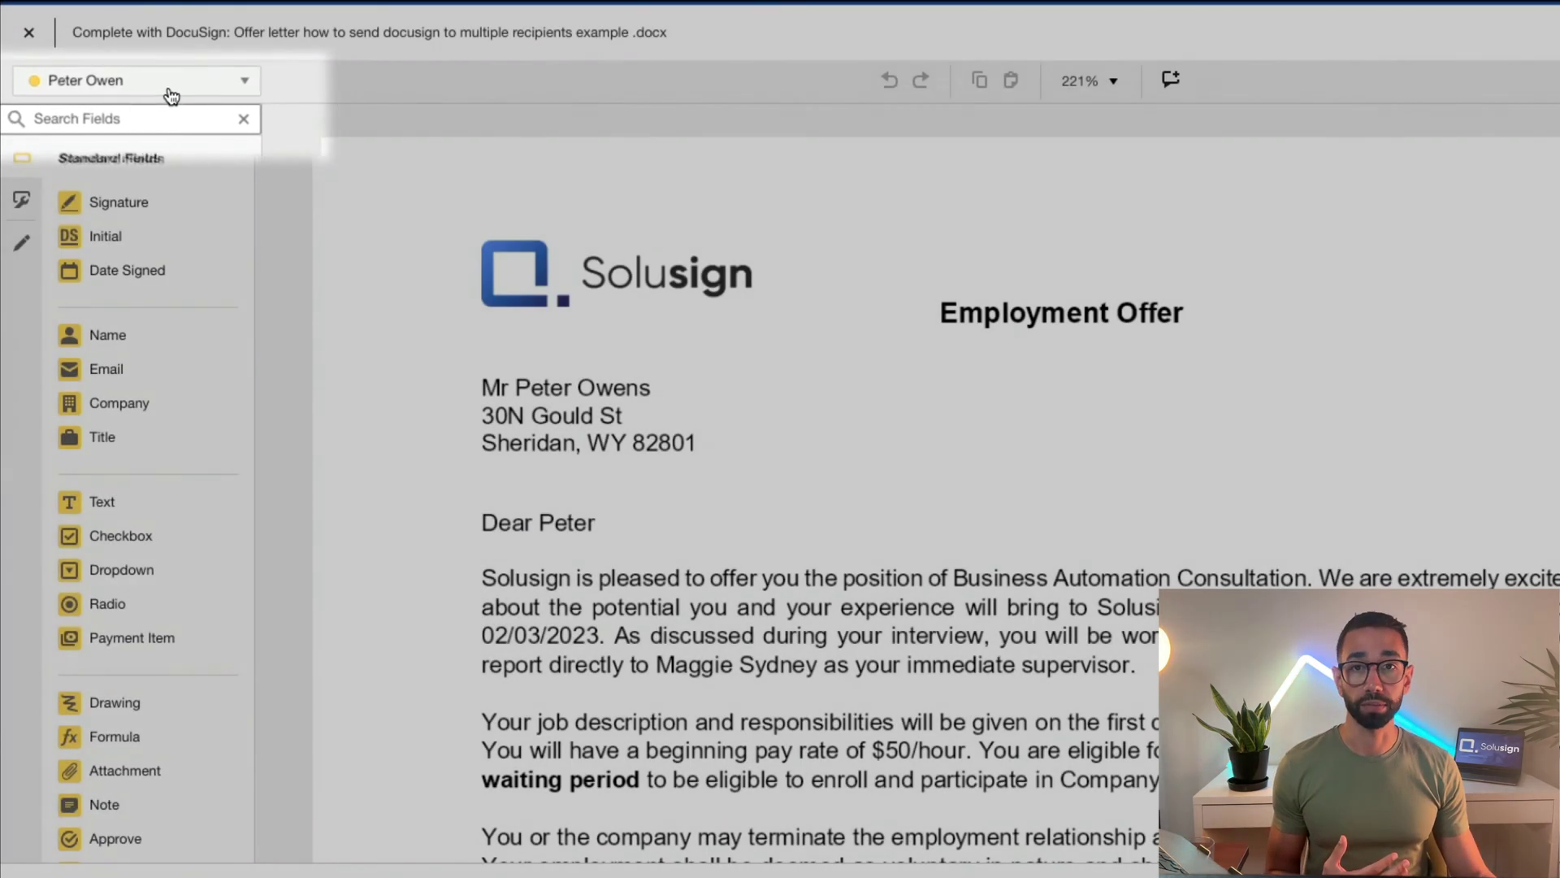
pyautogui.click(182, 93)
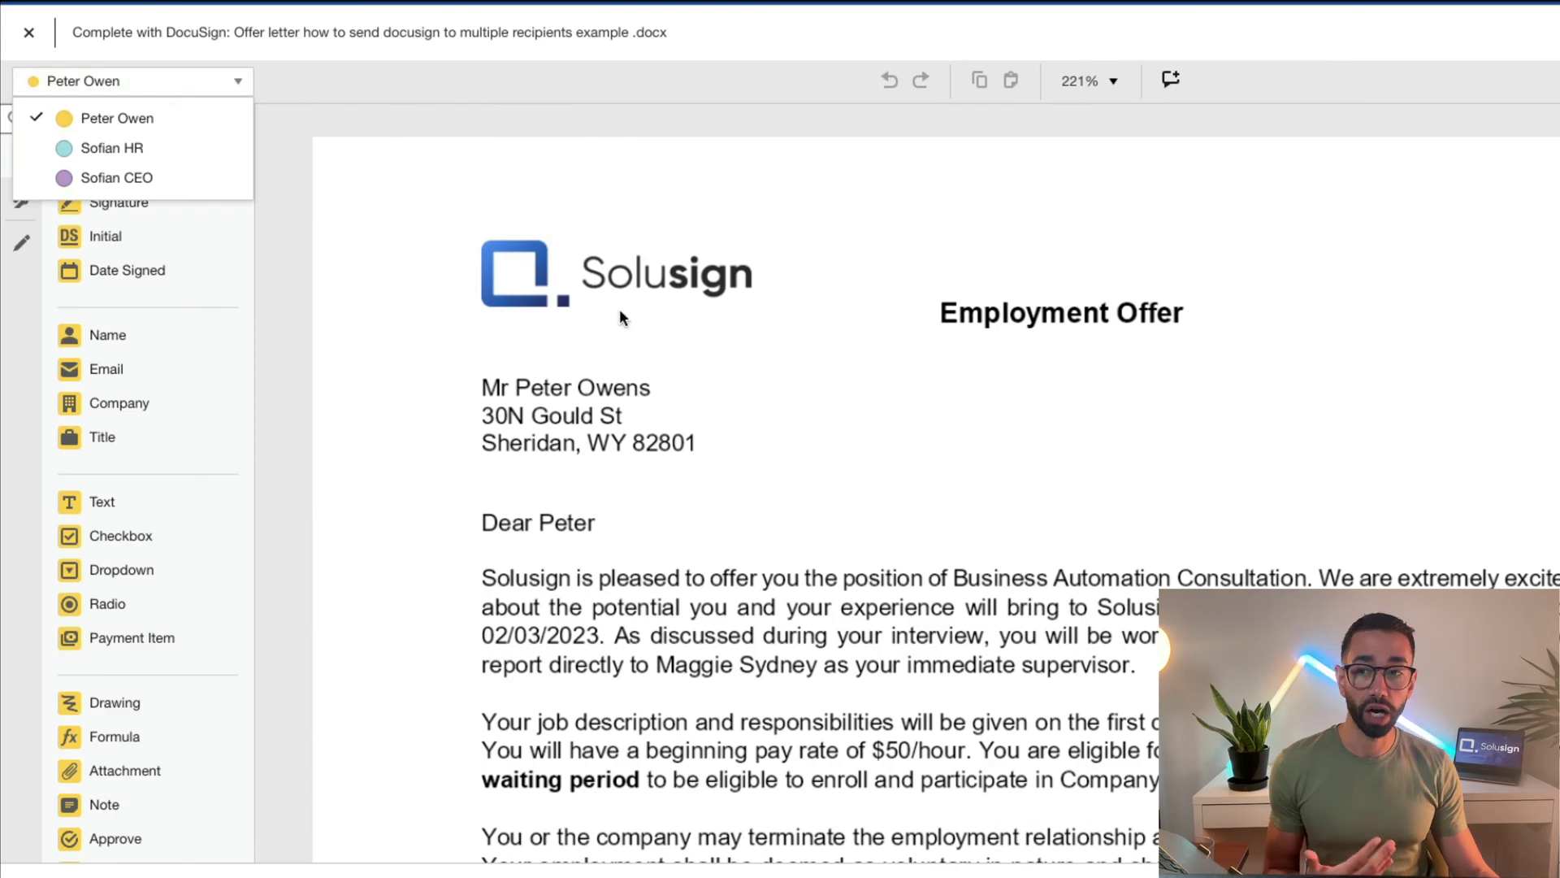
pyautogui.scroll(-15, 848, 445)
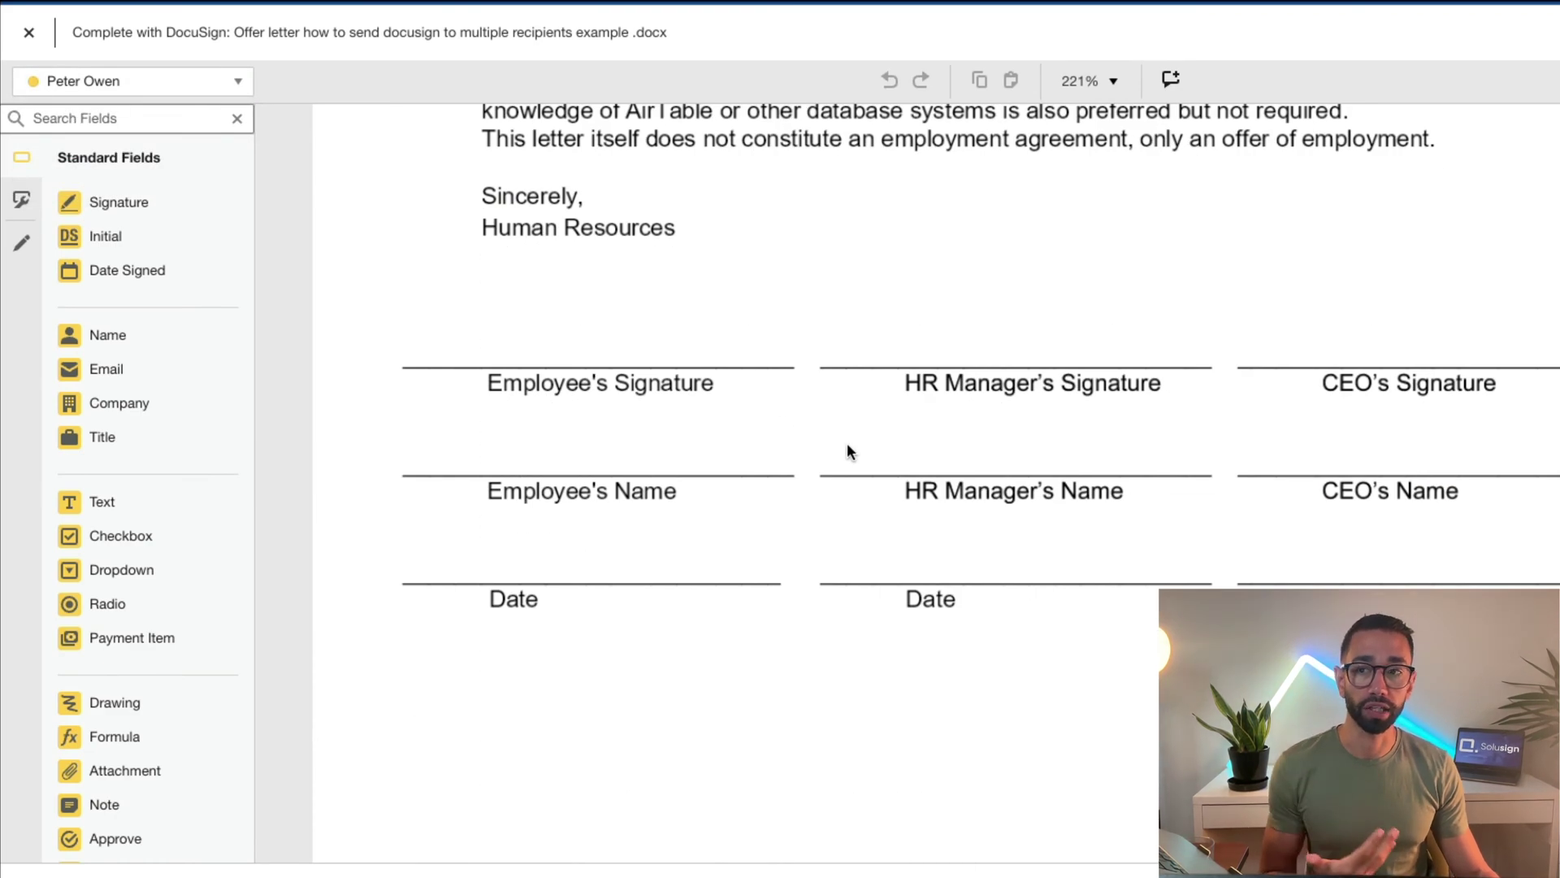
pyautogui.click(205, 93)
pyautogui.click(163, 116)
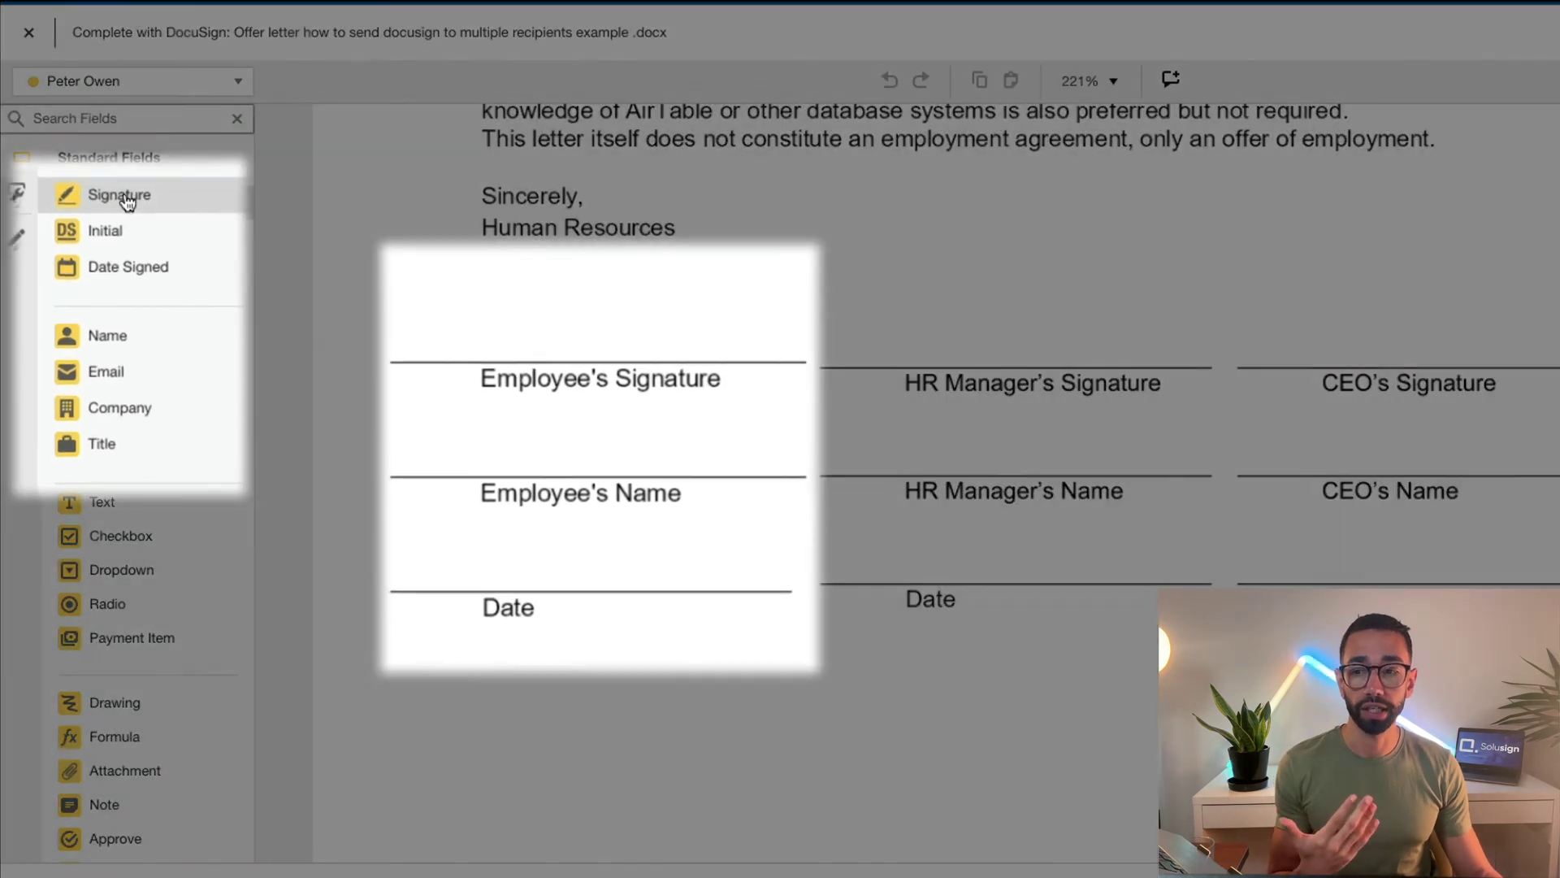
pyautogui.moveTo(124, 208)
pyautogui.mouseDown()
pyautogui.moveTo(552, 318)
pyautogui.moveTo(429, 311)
pyautogui.moveTo(390, 288)
pyautogui.mouseUp()
pyautogui.moveTo(112, 336); pyautogui.dragTo(382, 459)
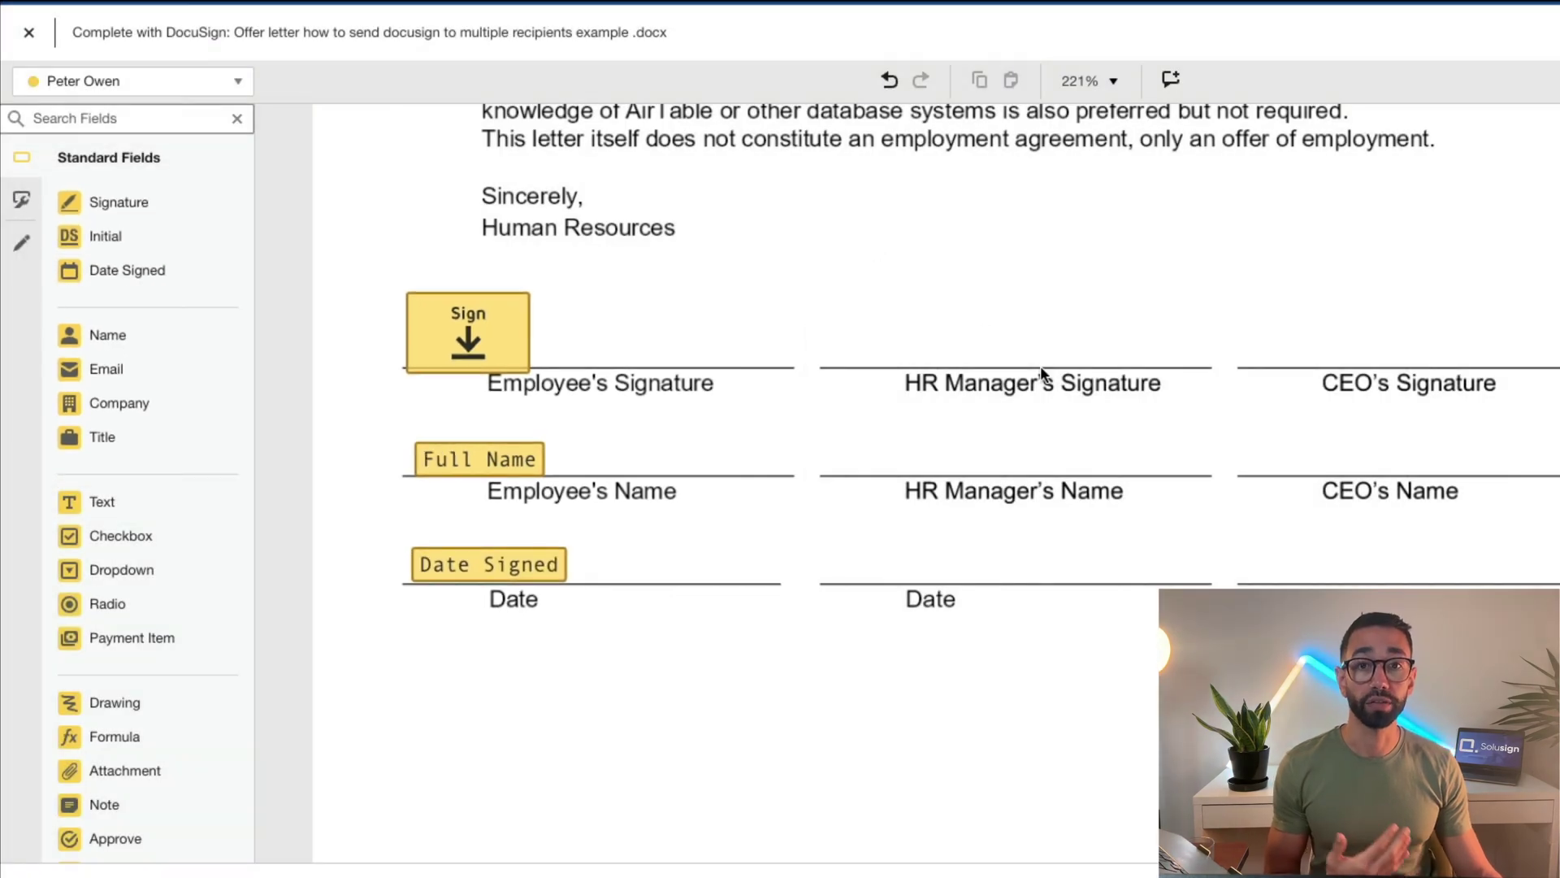
# Switch to the HR manager signer, select HR's three fields and copy them onto the CEO's lines
pyautogui.click(186, 81)
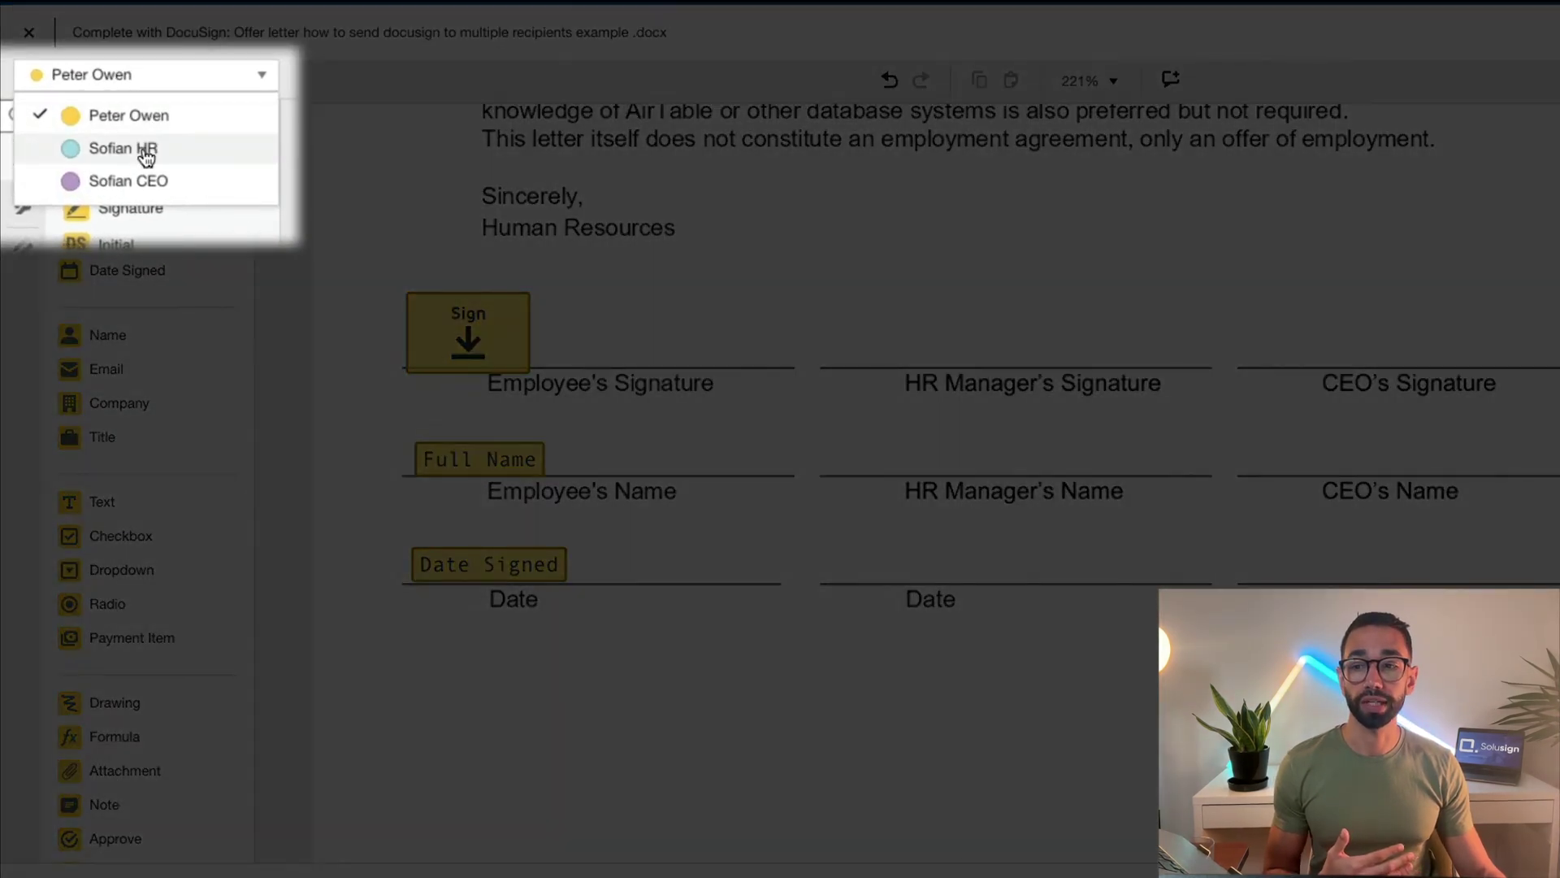
pyautogui.click(143, 150)
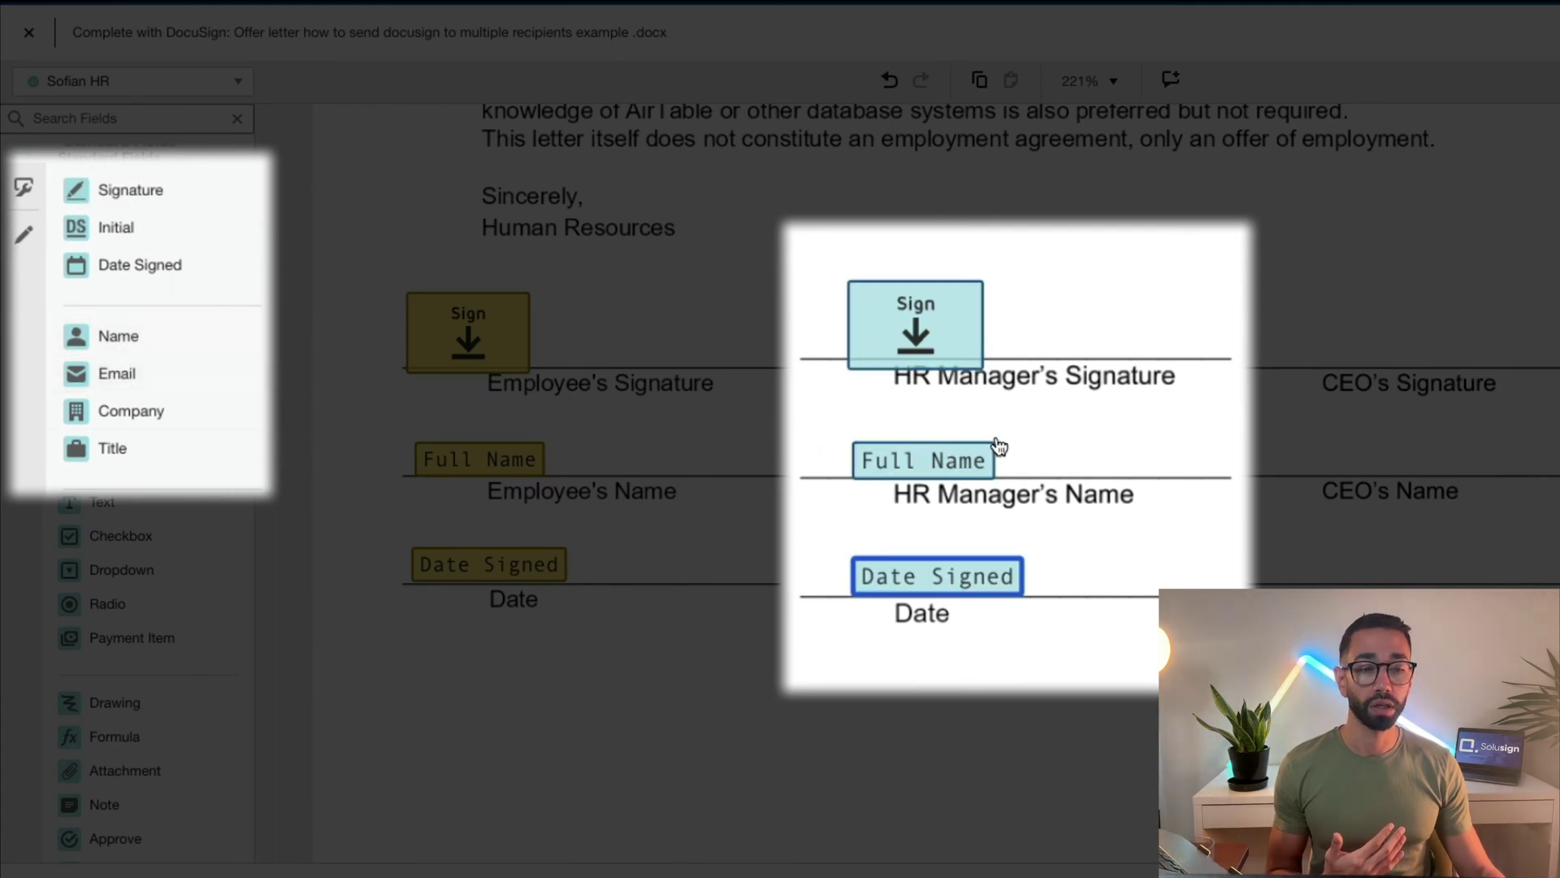
pyautogui.click(1278, 348)
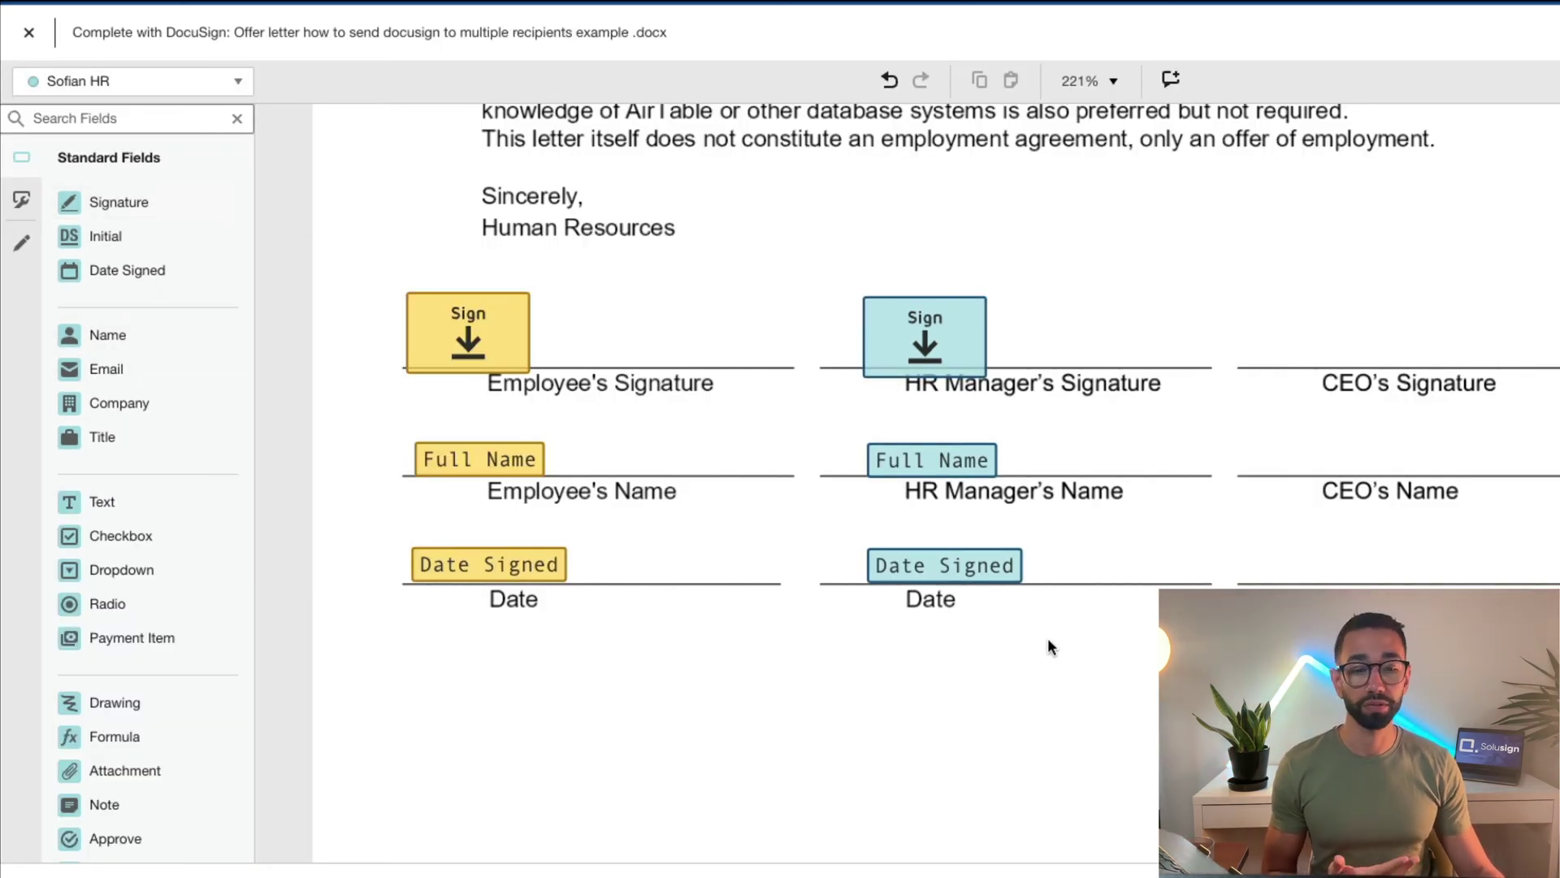
pyautogui.moveTo(975, 564); pyautogui.dragTo(853, 289)
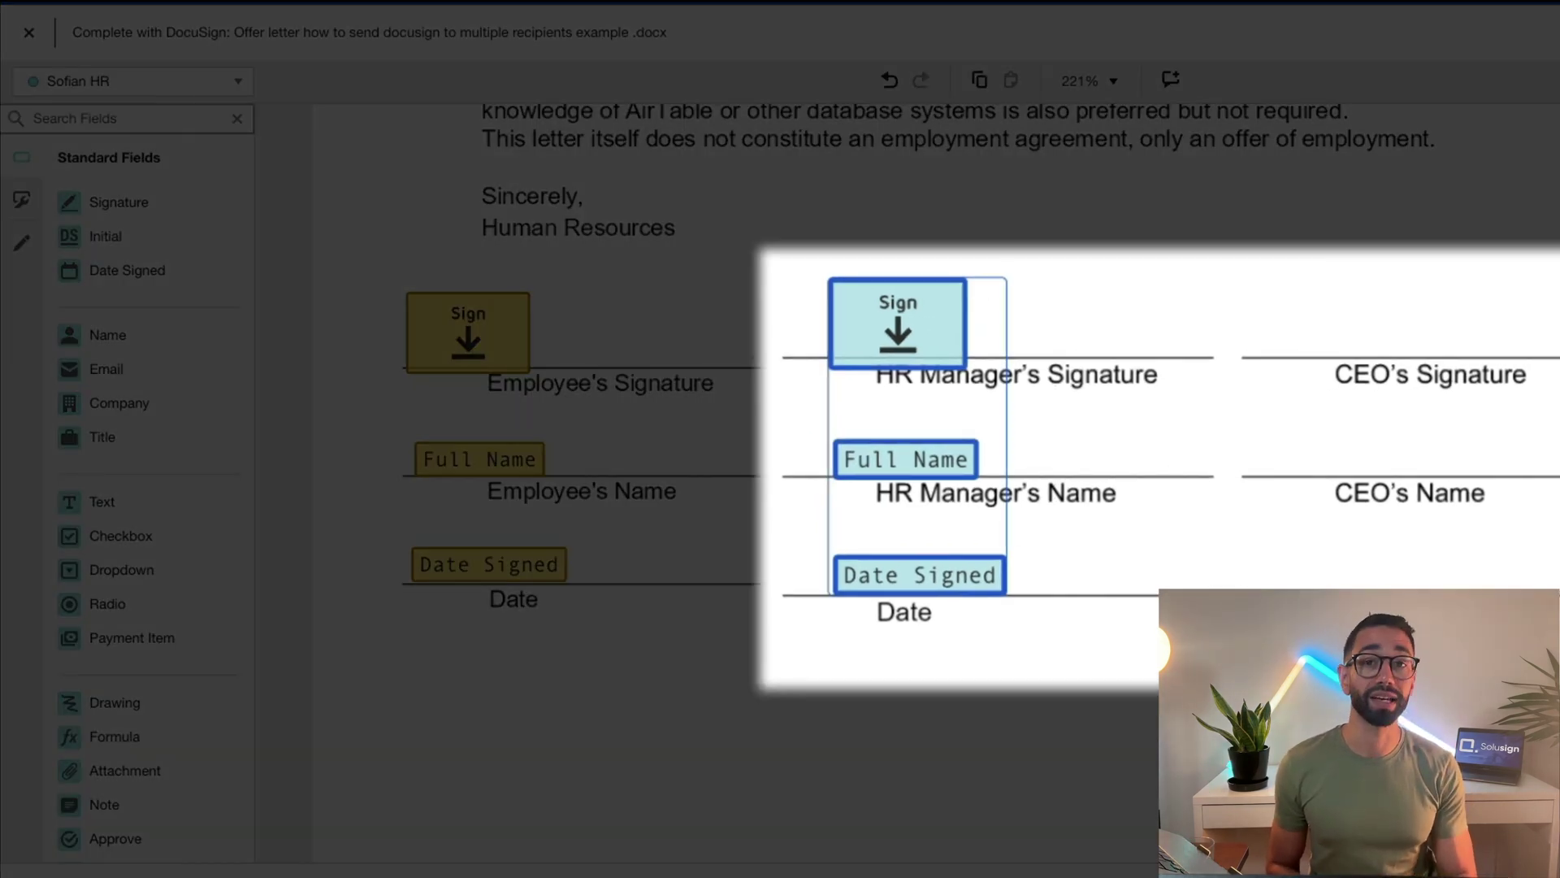
pyautogui.moveTo(897, 323); pyautogui.dragTo(1351, 334)
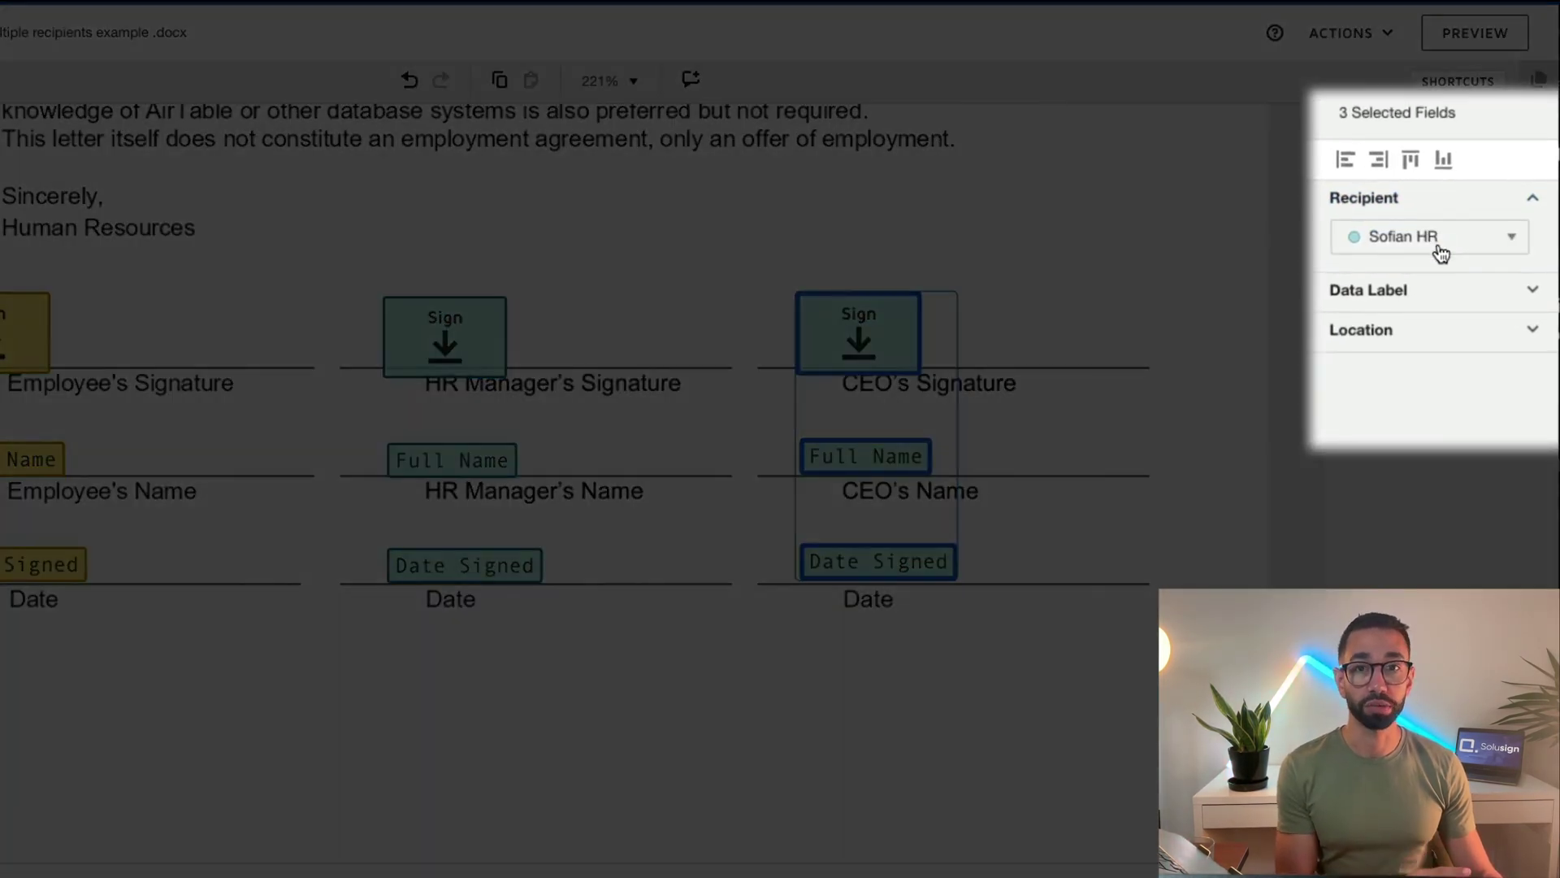
# Reassign the copied CEO-line fields to the CEO signer
pyautogui.click(1441, 244)
pyautogui.click(1397, 345)
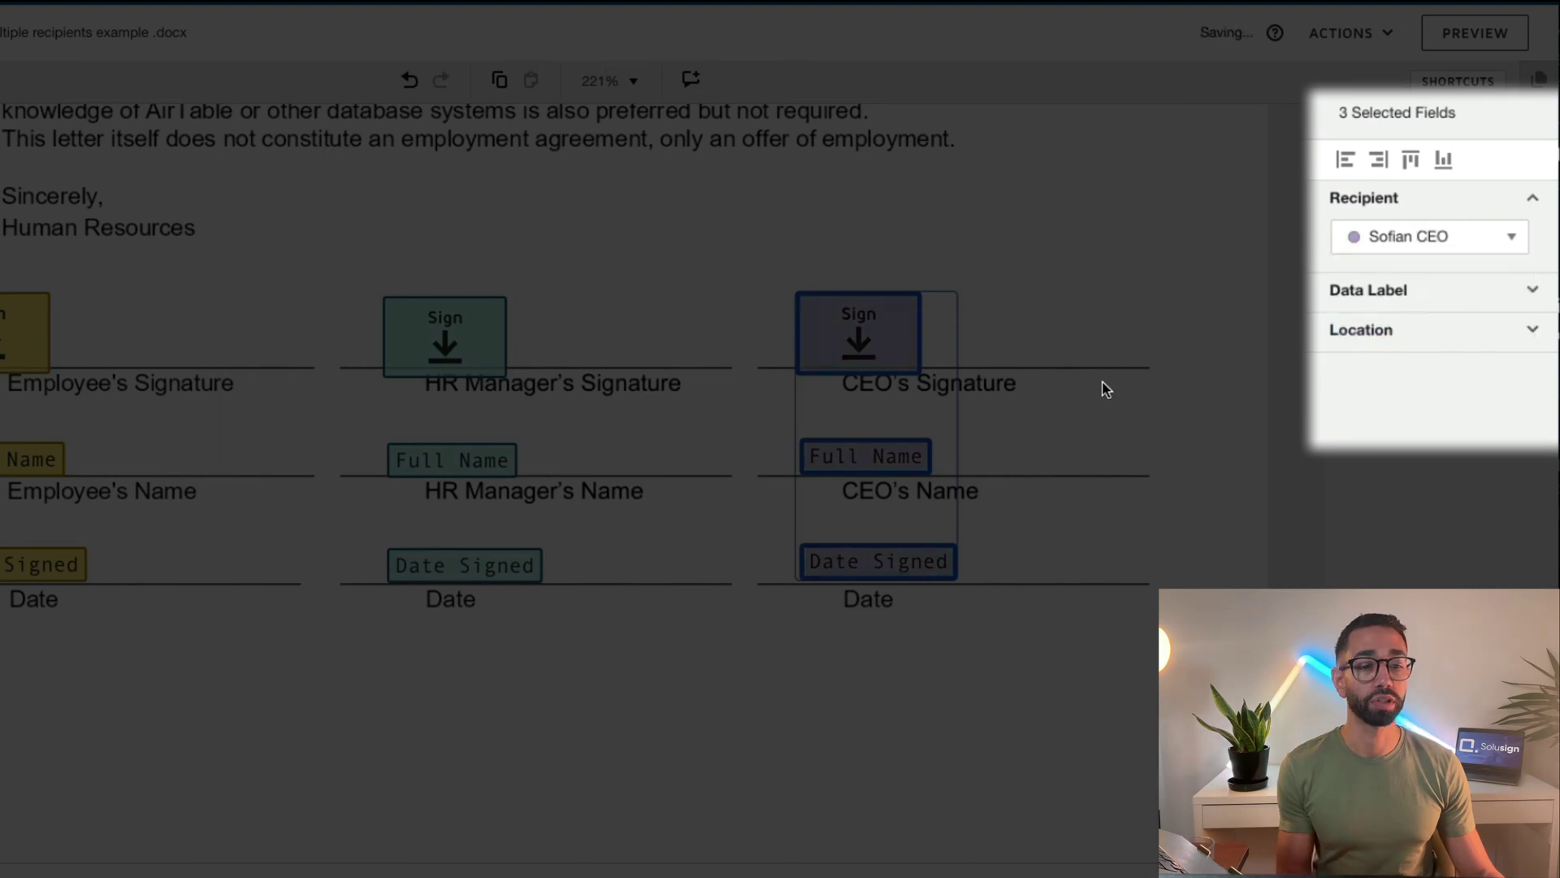
pyautogui.press('Escape')
# Top-align the signature and date rows, then left-align each signer's signature, name and date fields
pyautogui.moveTo(247, 294); pyautogui.dragTo(1231, 353)
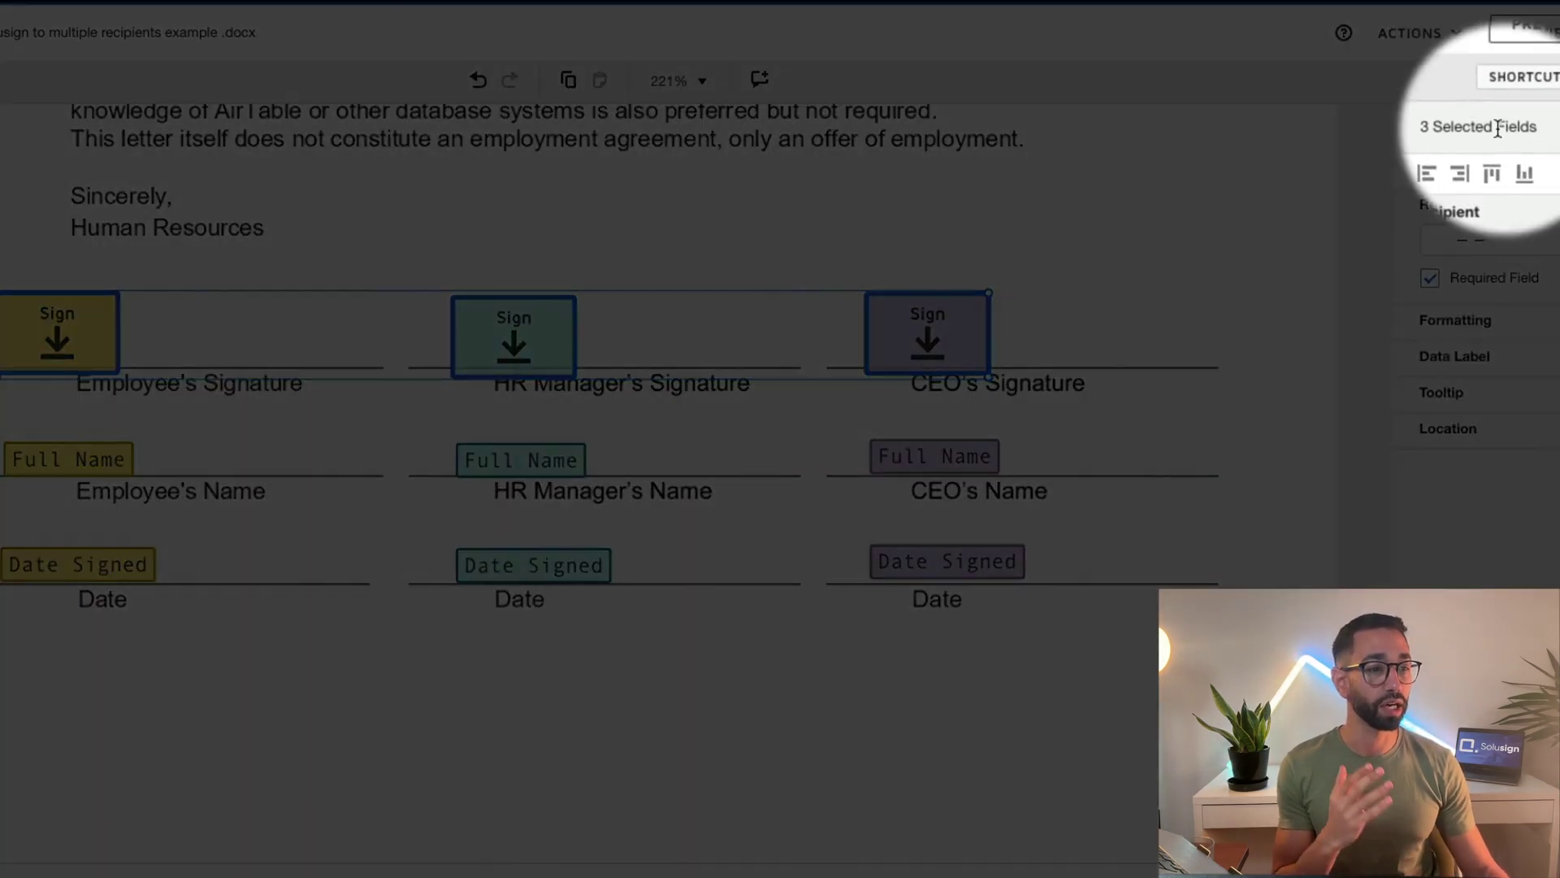
pyautogui.click(1493, 173)
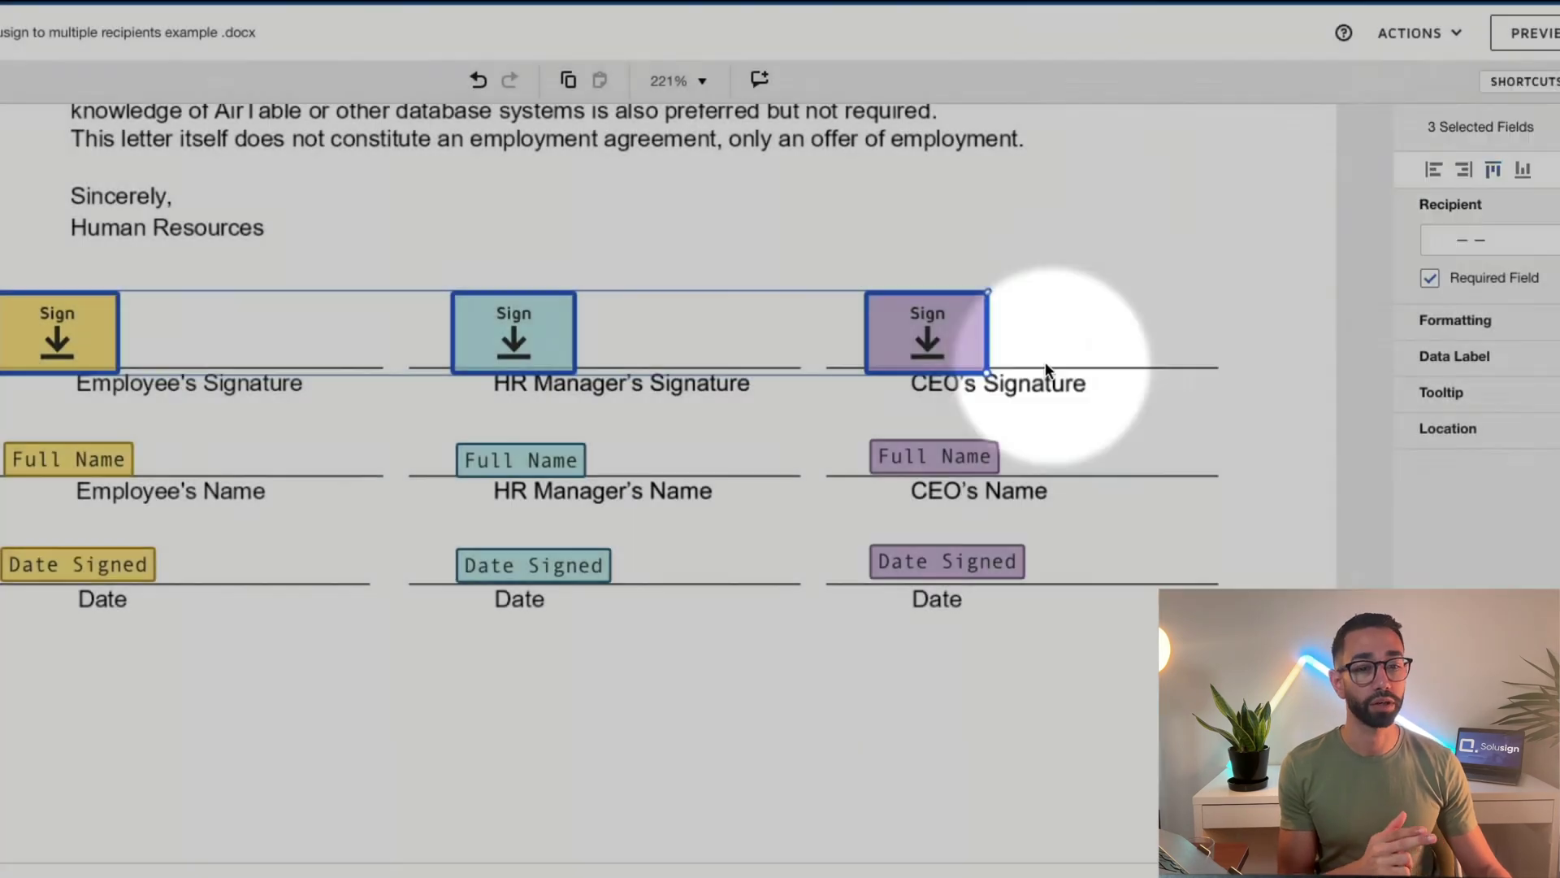
pyautogui.moveTo(3, 435); pyautogui.dragTo(1081, 467)
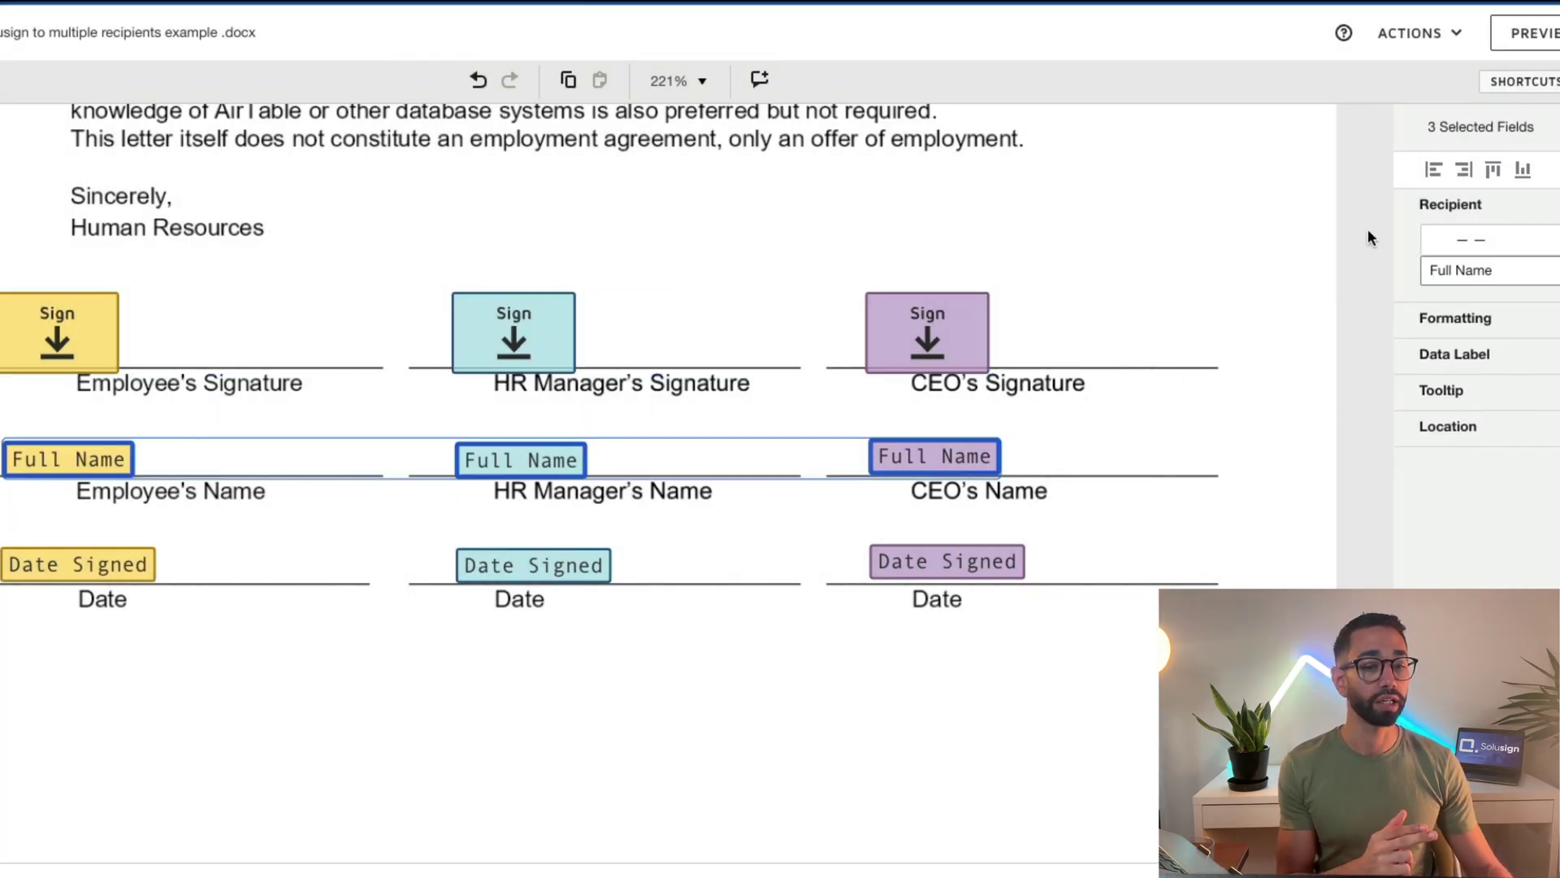
pyautogui.moveTo(1167, 580); pyautogui.dragTo(5, 541)
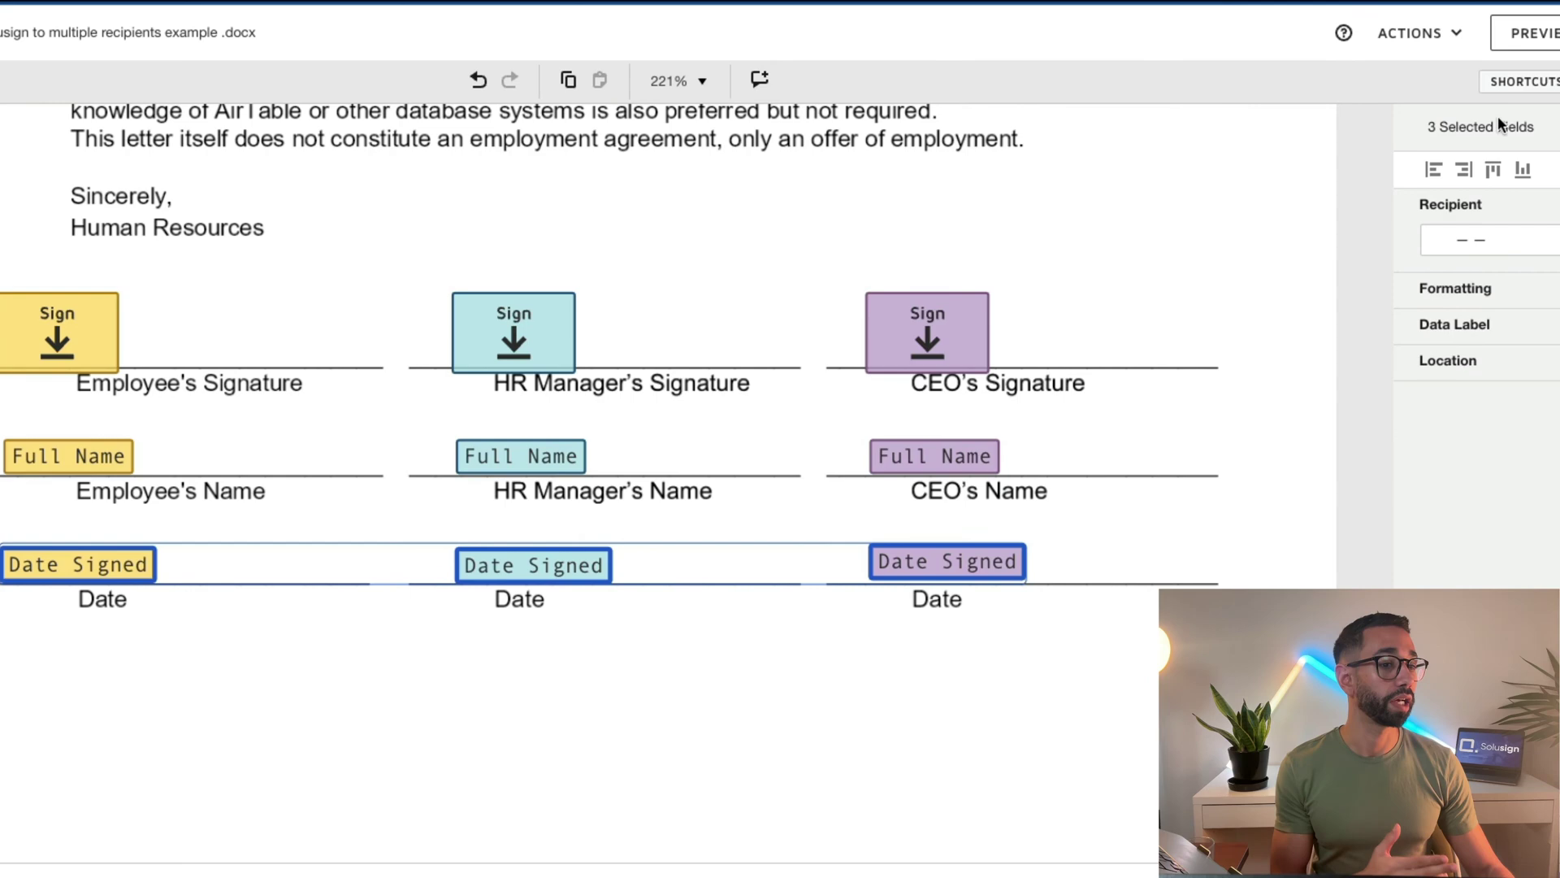
pyautogui.click(1495, 171)
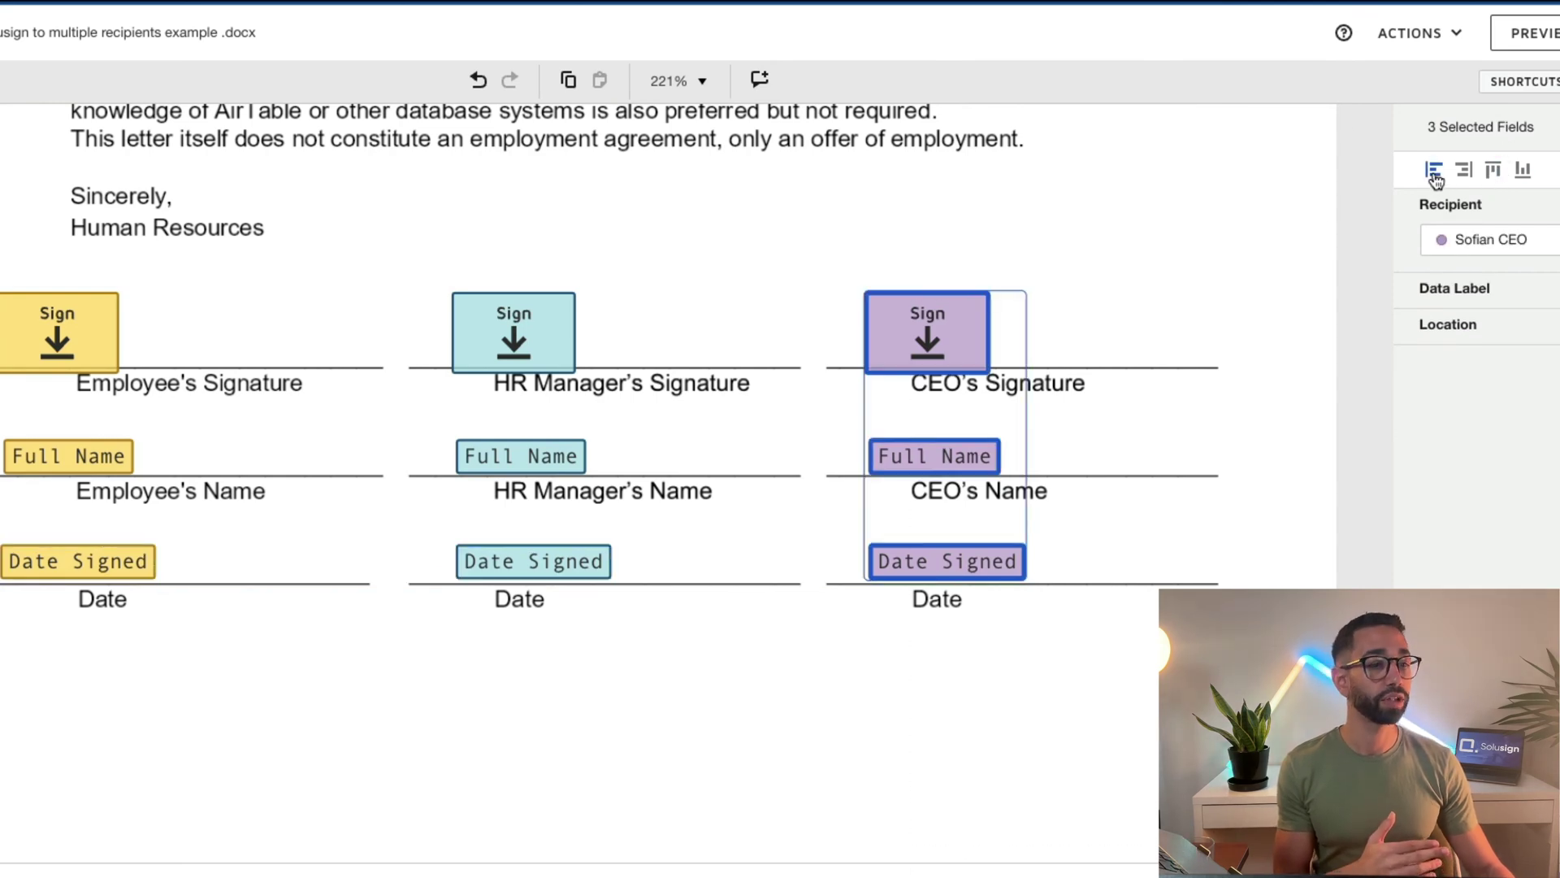
pyautogui.click(1436, 171)
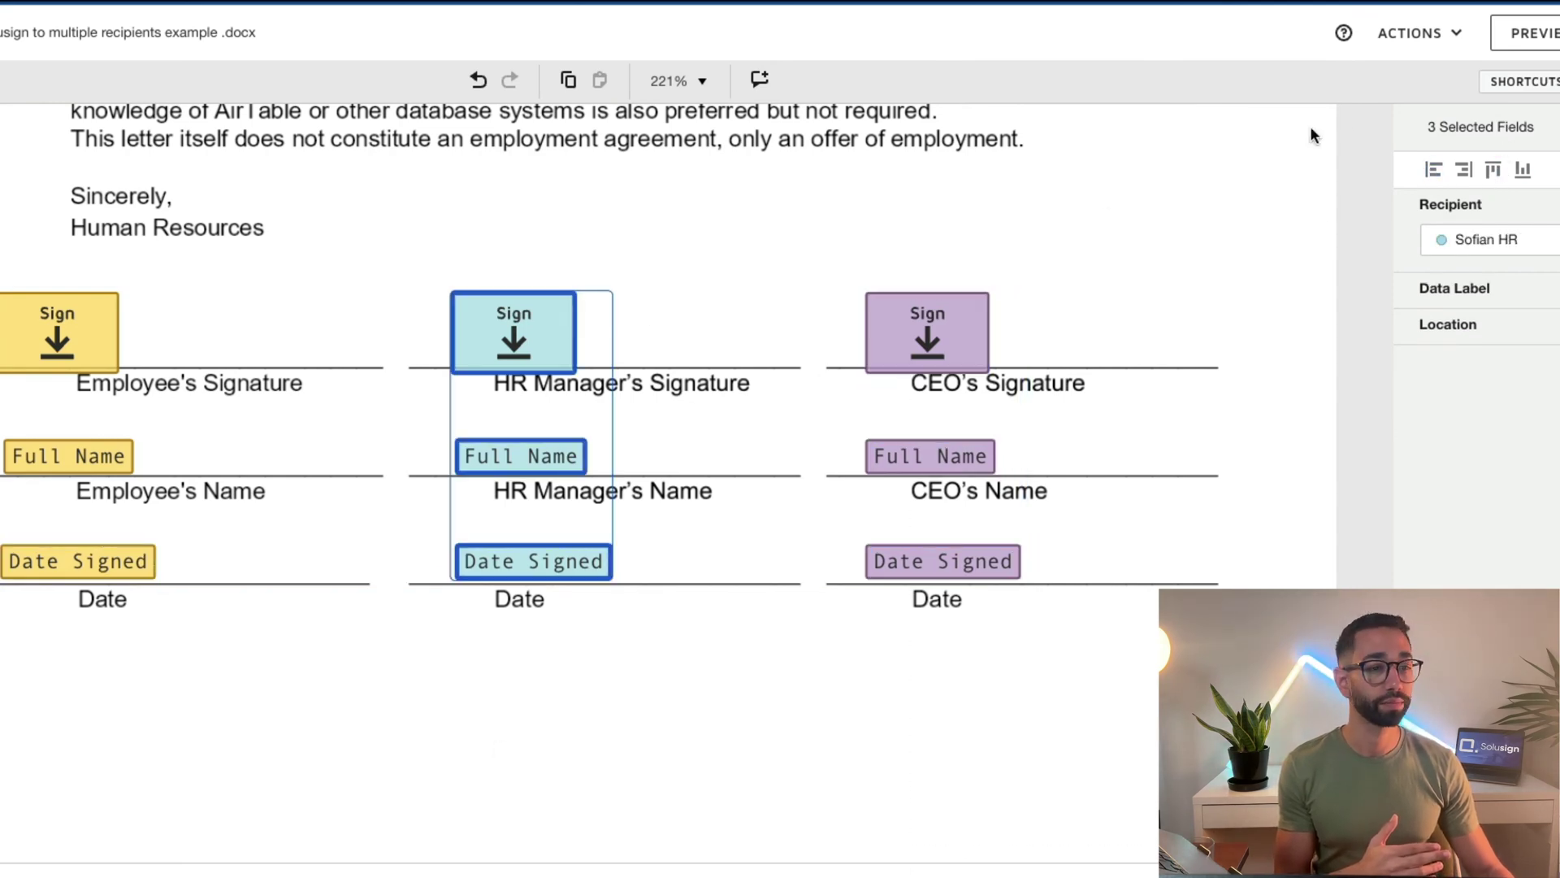
pyautogui.click(1436, 171)
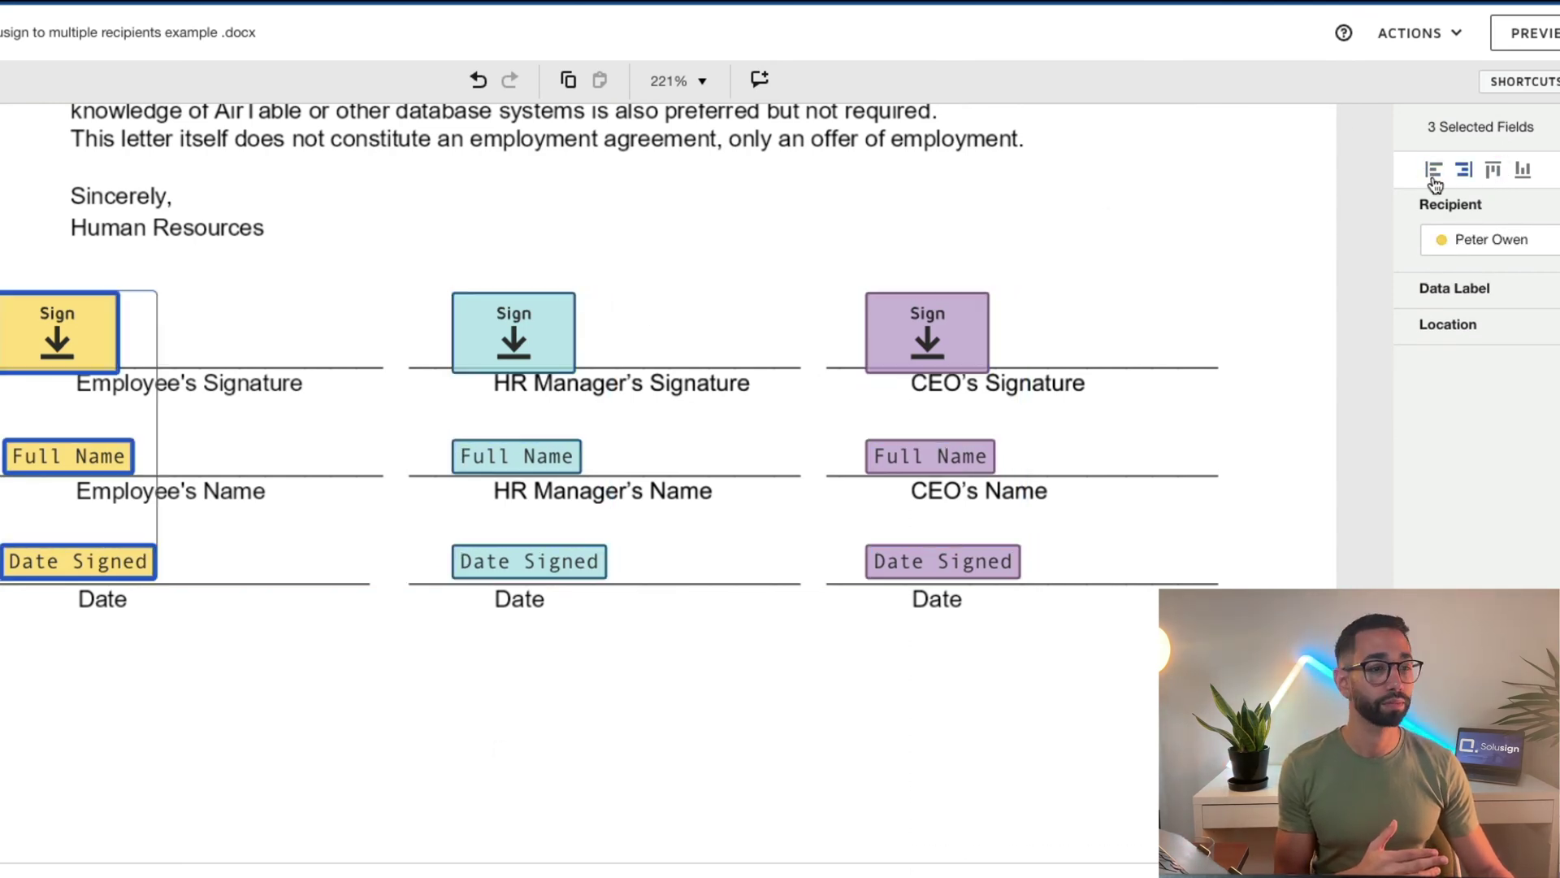
pyautogui.click(1435, 180)
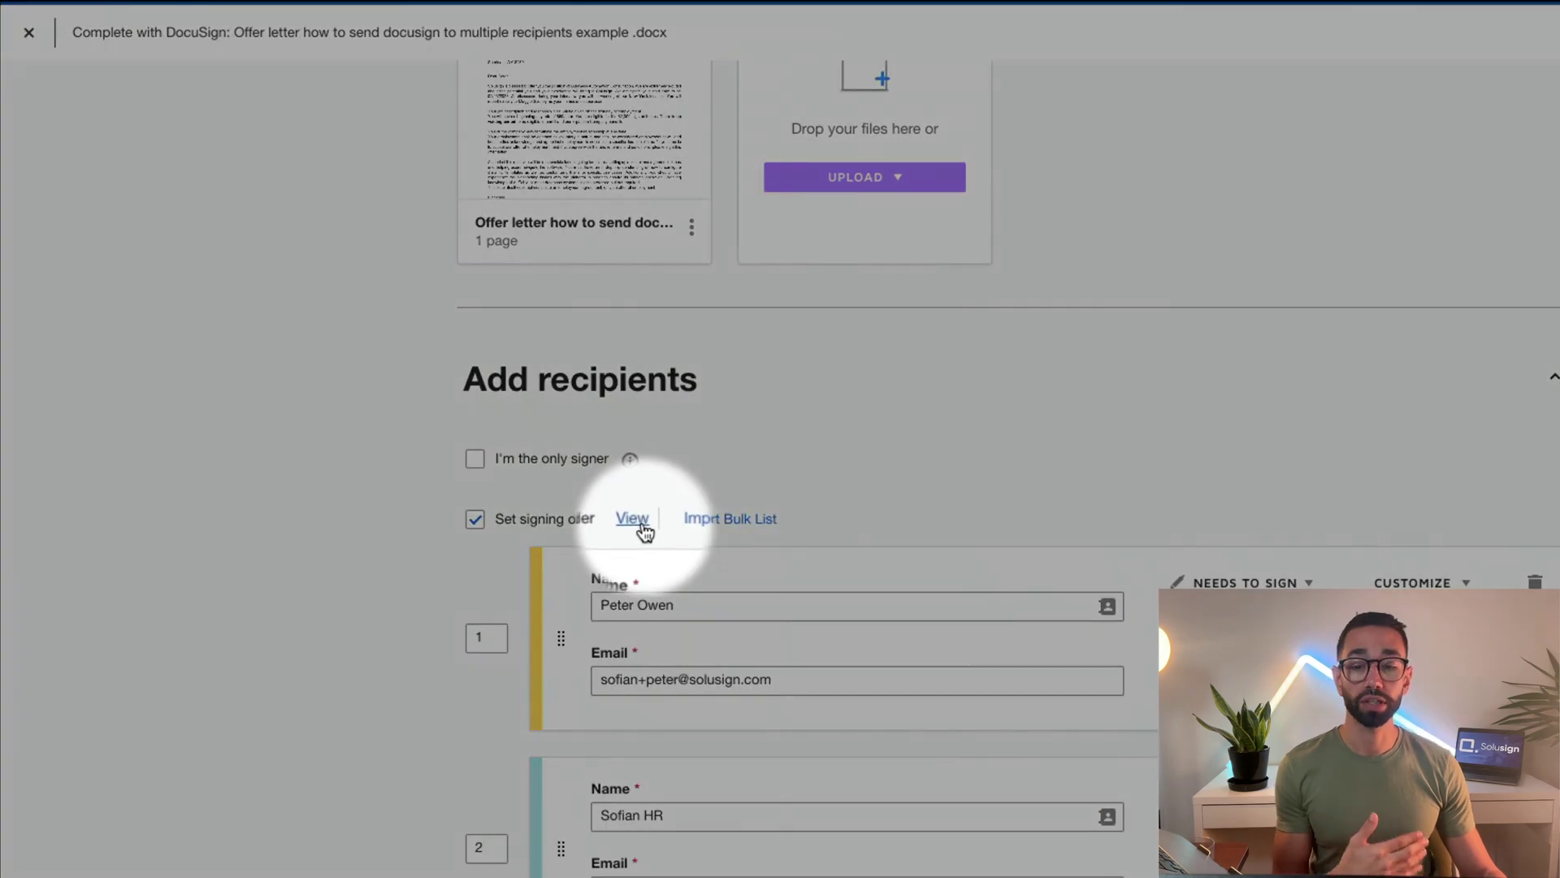
# View the signing order diagram and check each numbered signer in sequence
pyautogui.click(637, 524)
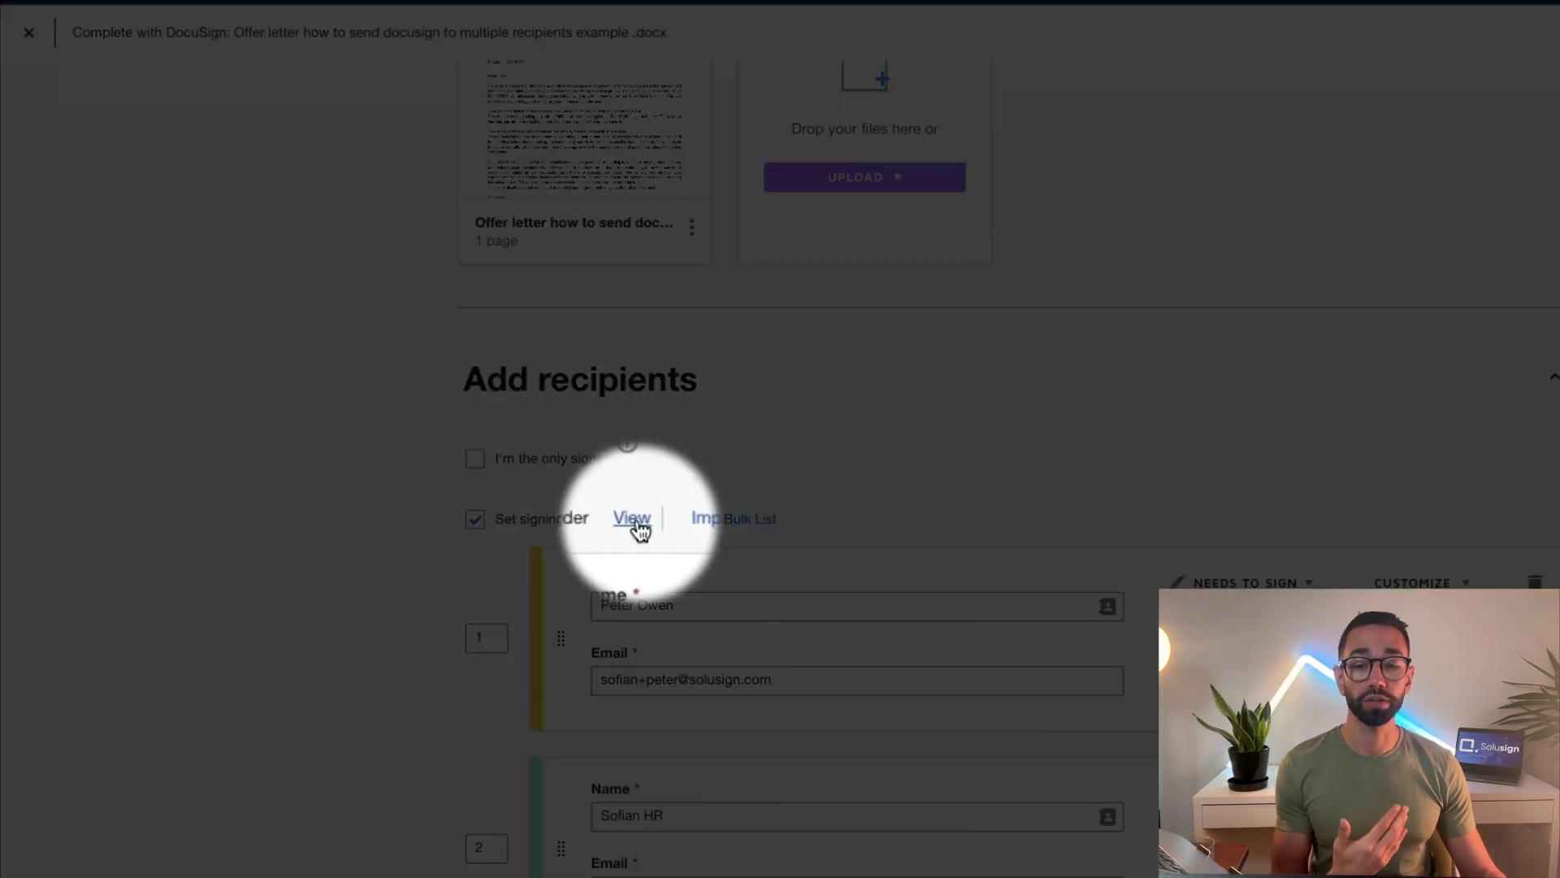
pyautogui.moveTo(1107, 160)
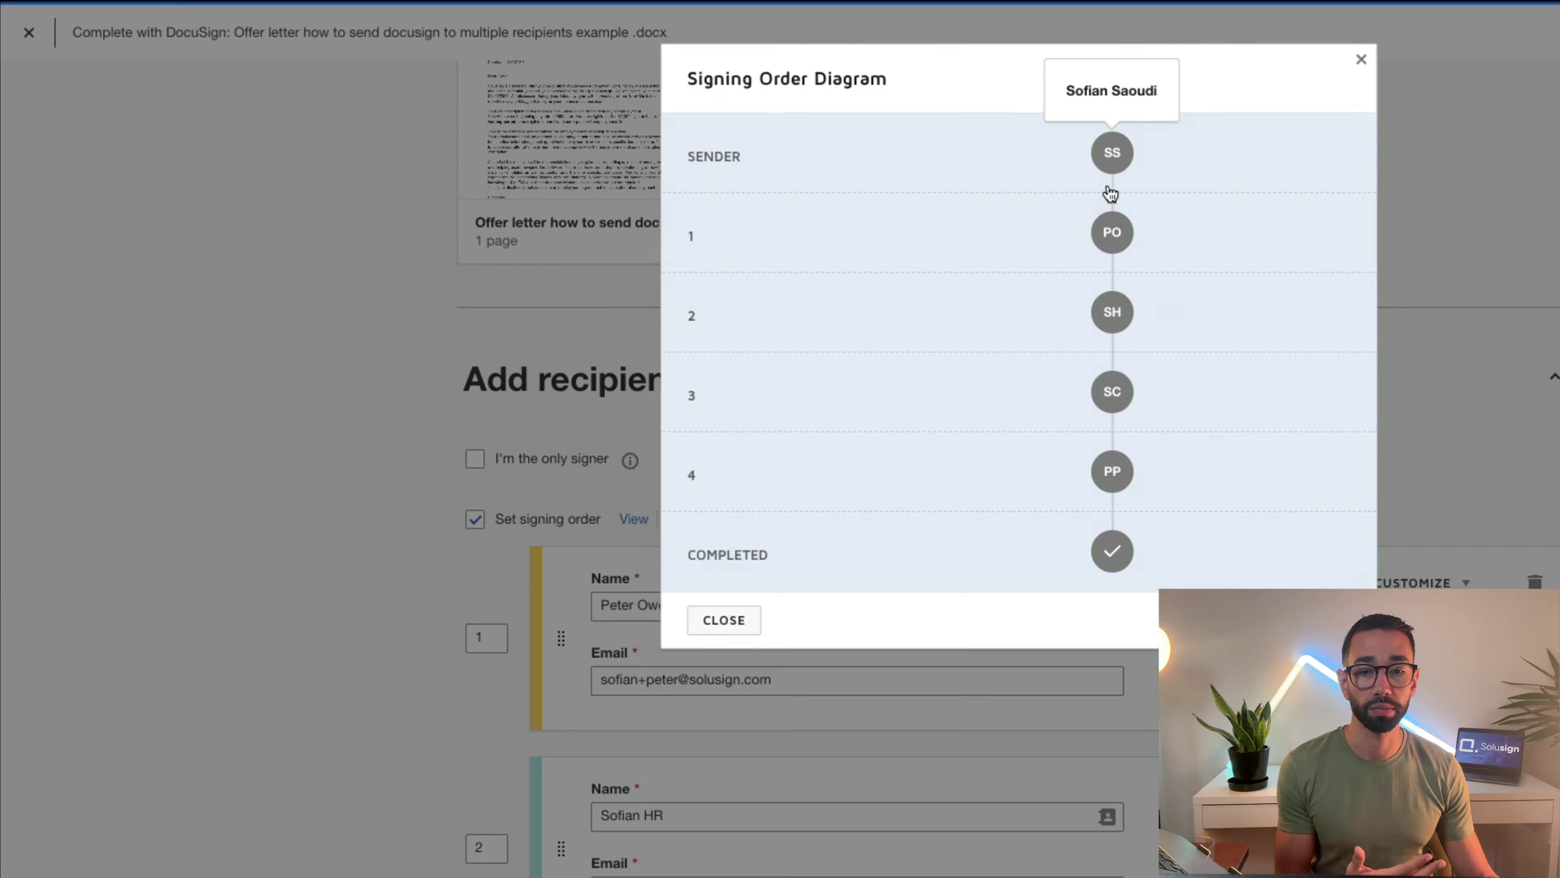
pyautogui.moveTo(1110, 245)
pyautogui.moveTo(1115, 323)
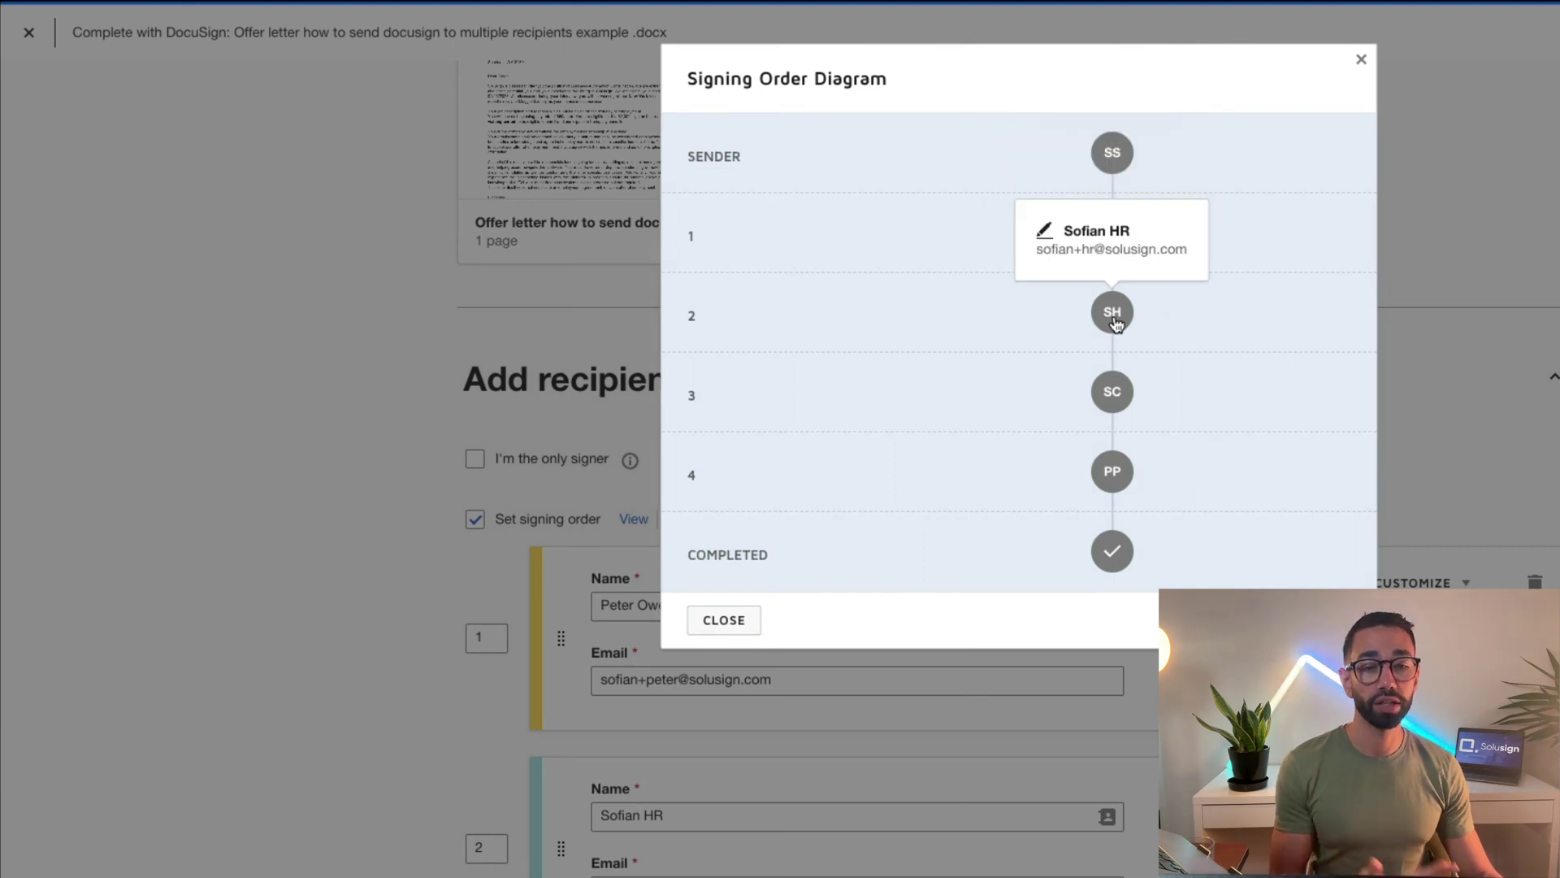
pyautogui.moveTo(1118, 404)
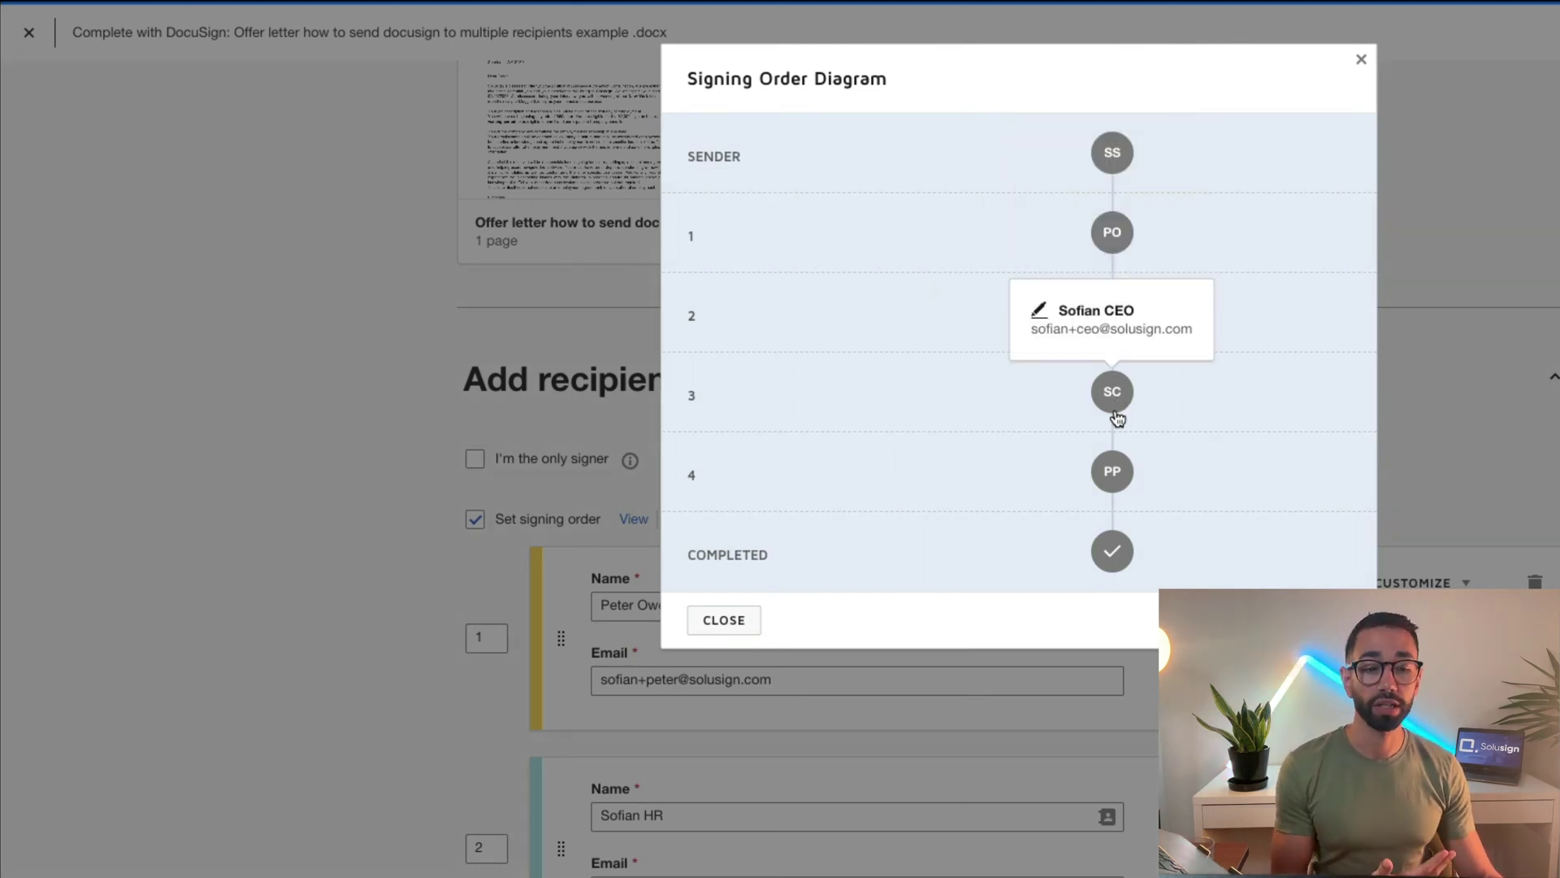
pyautogui.moveTo(1122, 477)
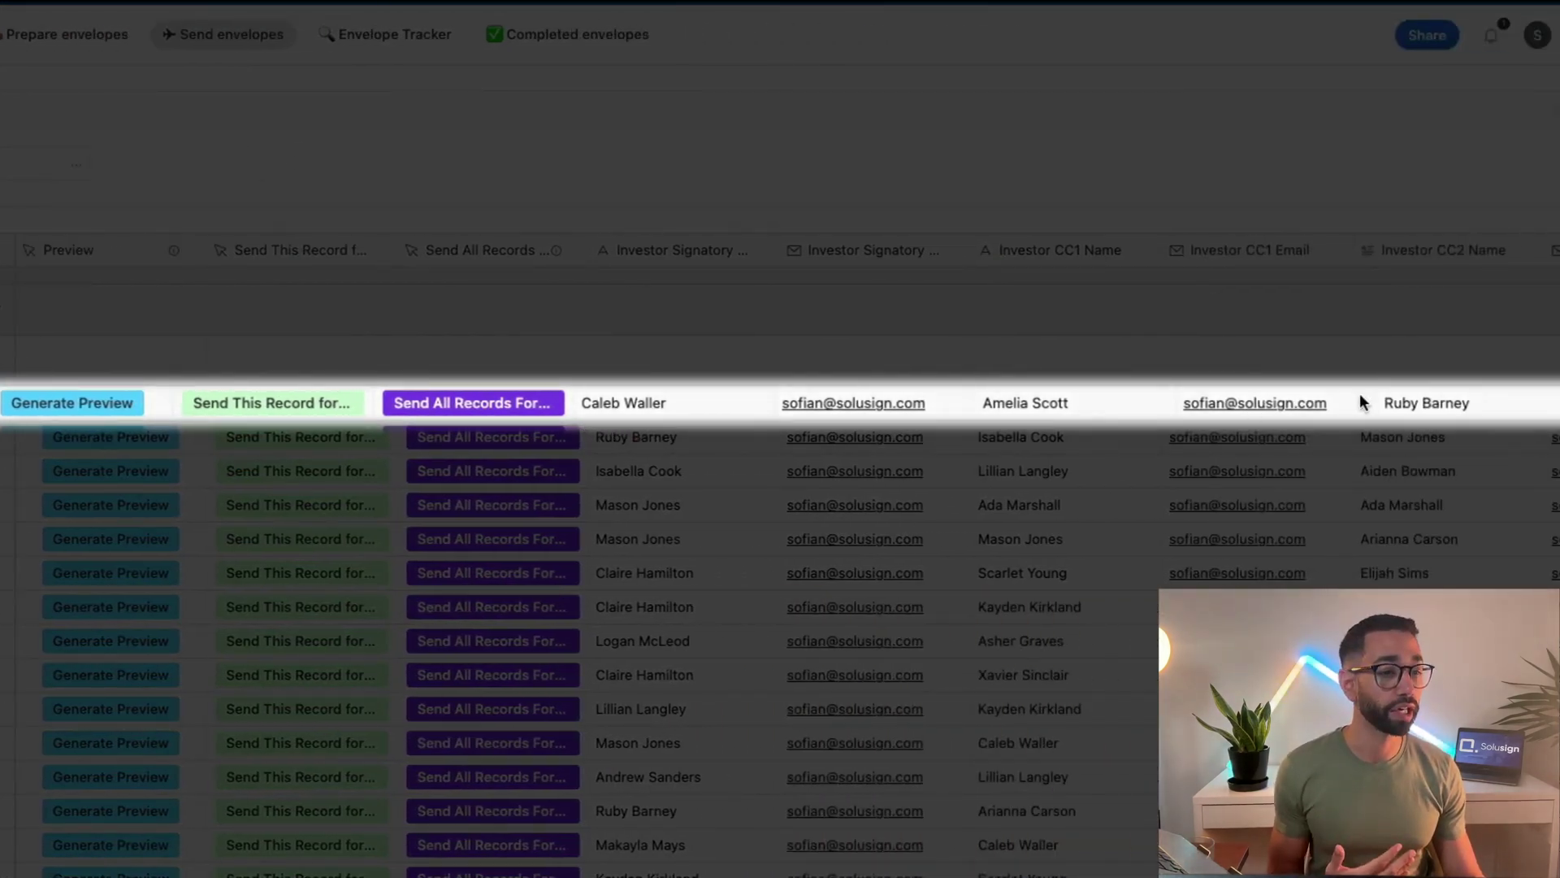
# Send the first Sterling Capital record's envelope with Send This Record
pyautogui.hscroll(10, 1300, 402)
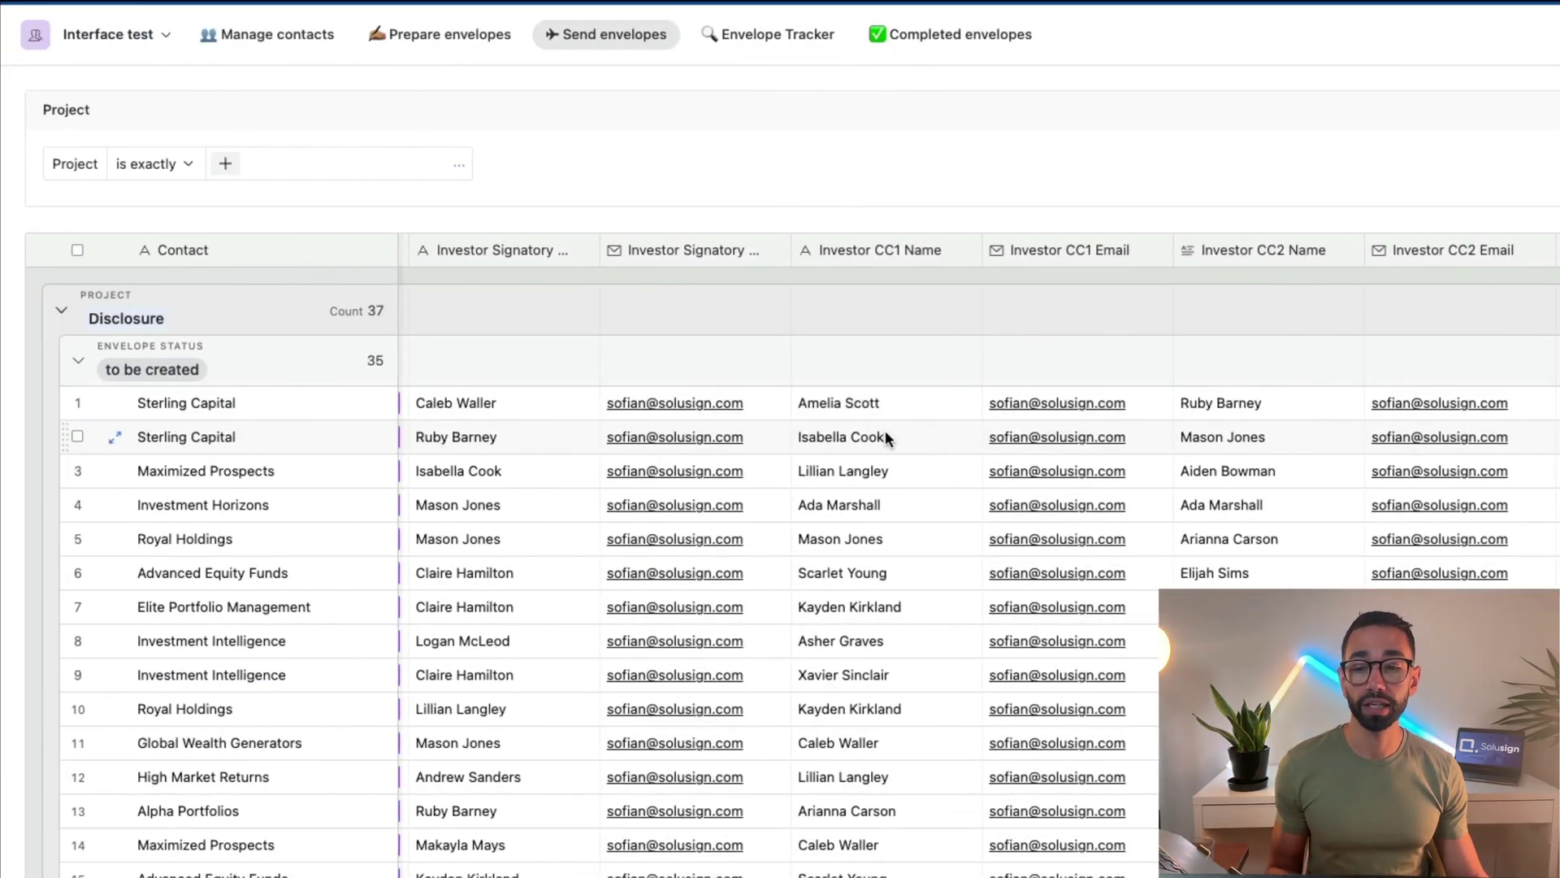
pyautogui.hscroll(-5, 748, 432)
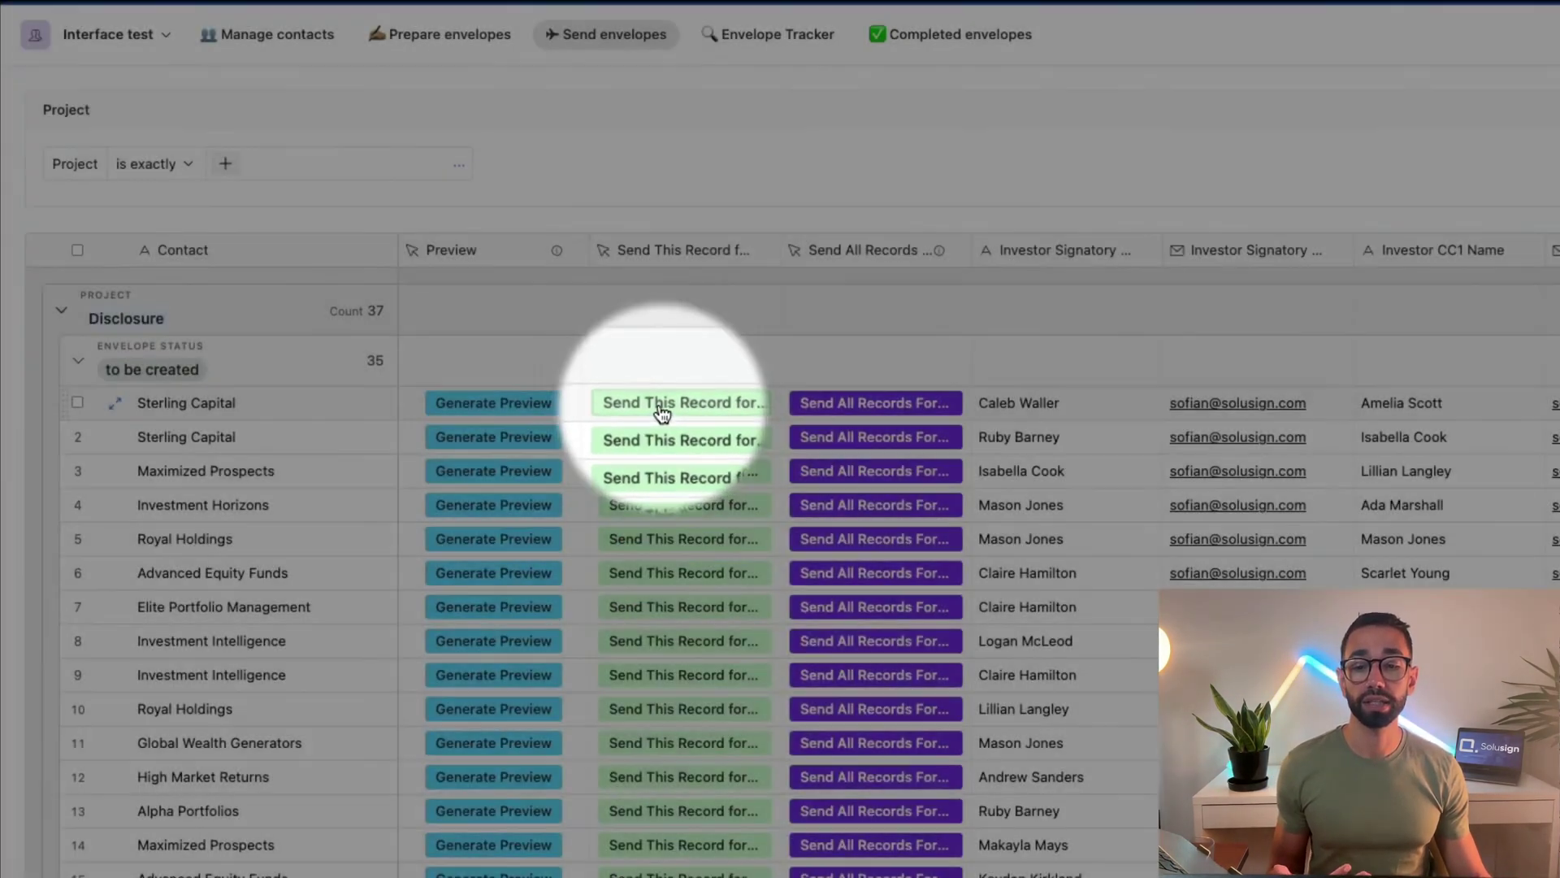
pyautogui.click(662, 412)
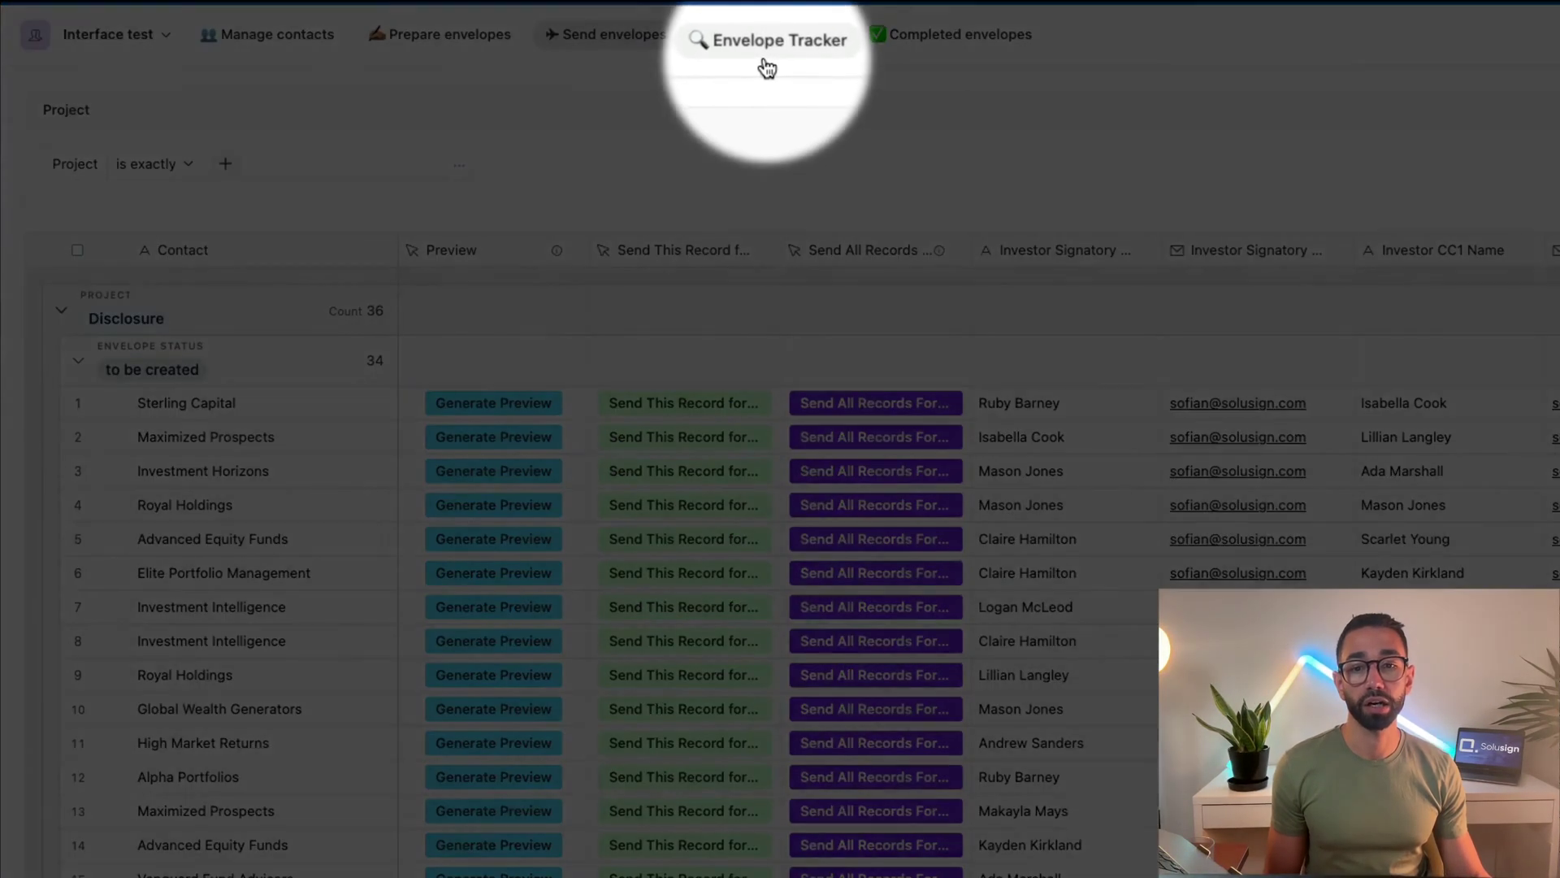
pyautogui.click(770, 35)
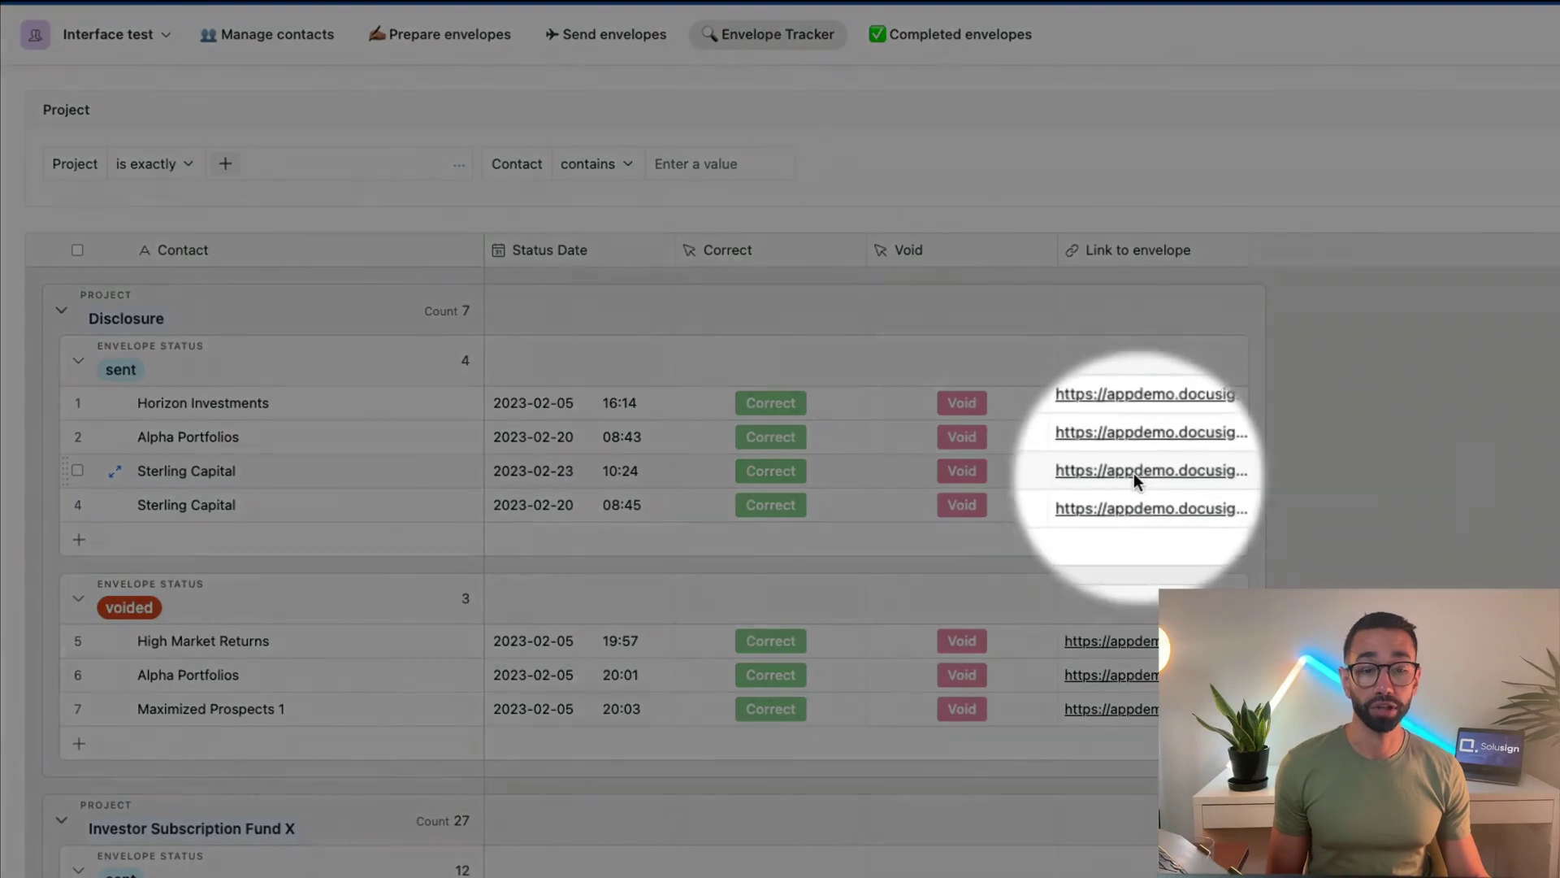
pyautogui.click(1128, 476)
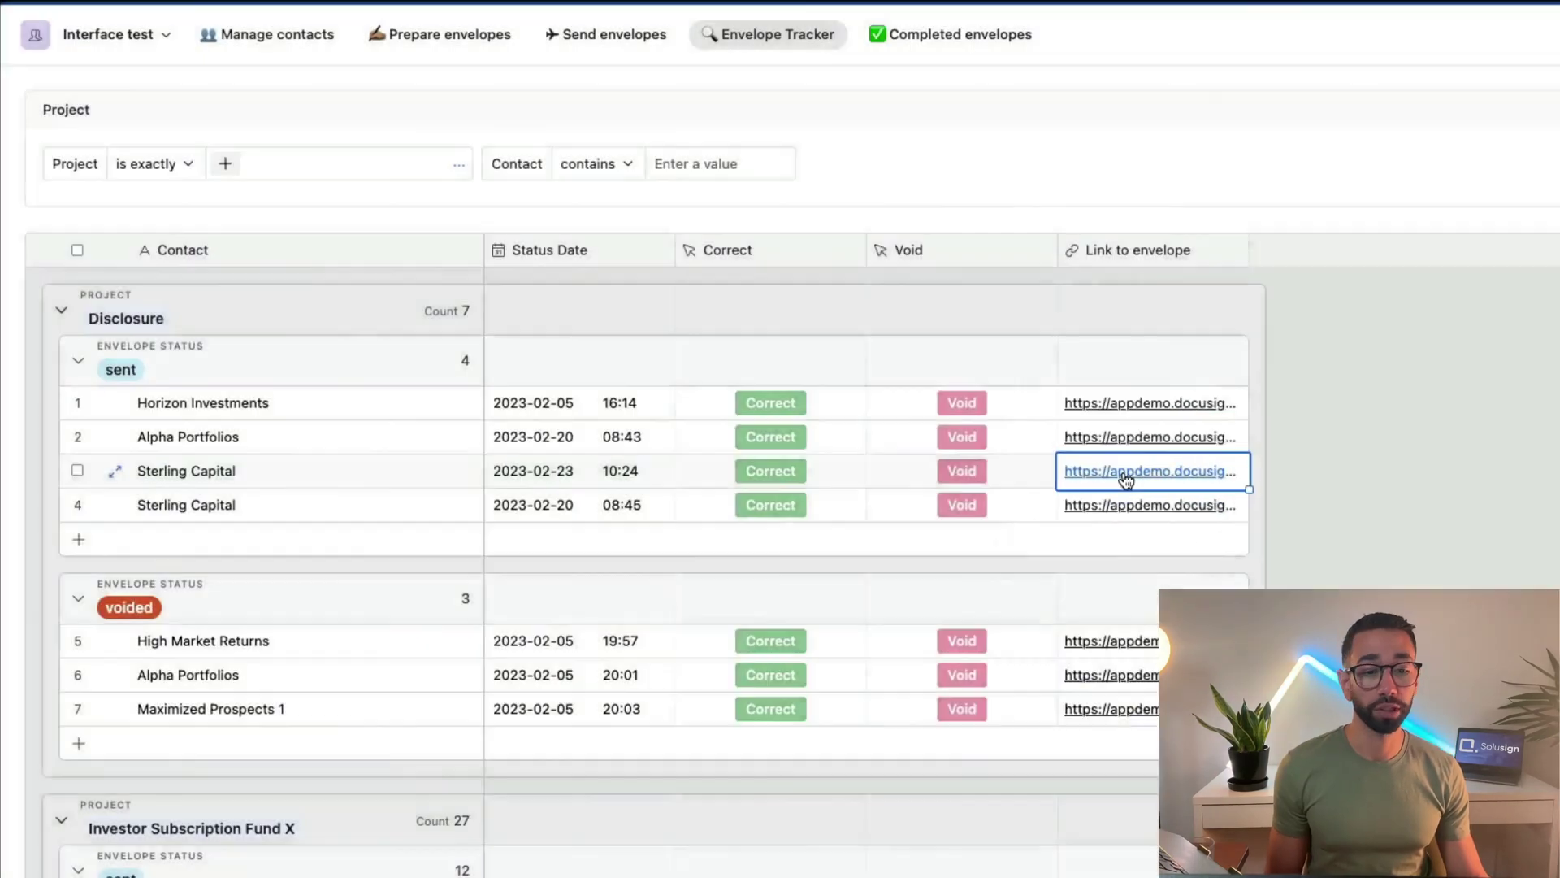
pyautogui.click(1126, 473)
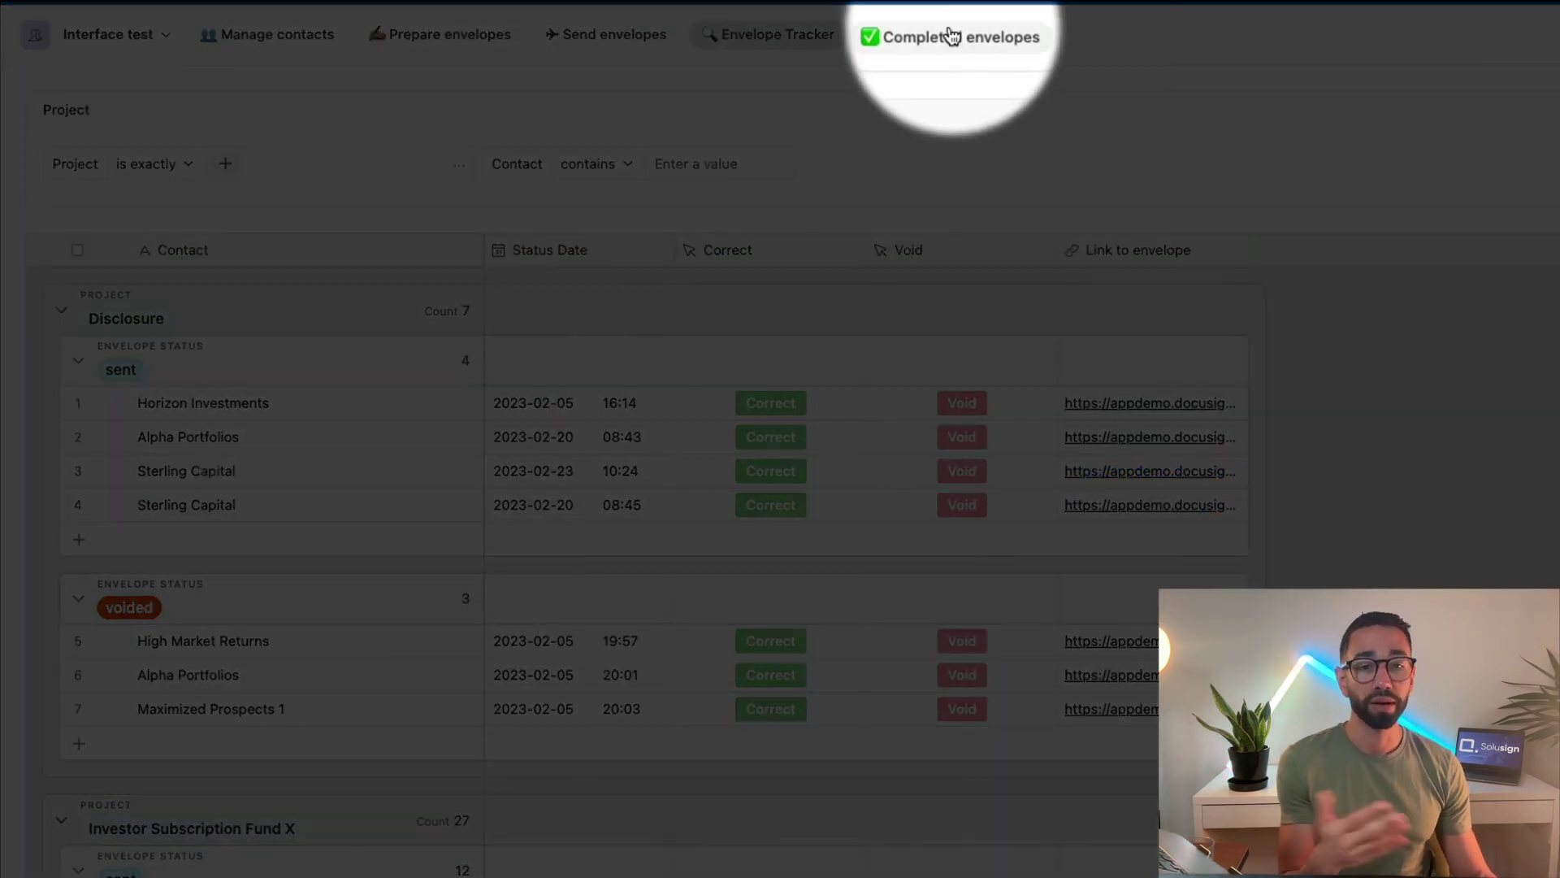
# Show Airtable's Completed envelopes list, with Maximized Prospects and its PDF attachment
pyautogui.click(774, 197)
pyautogui.click(996, 41)
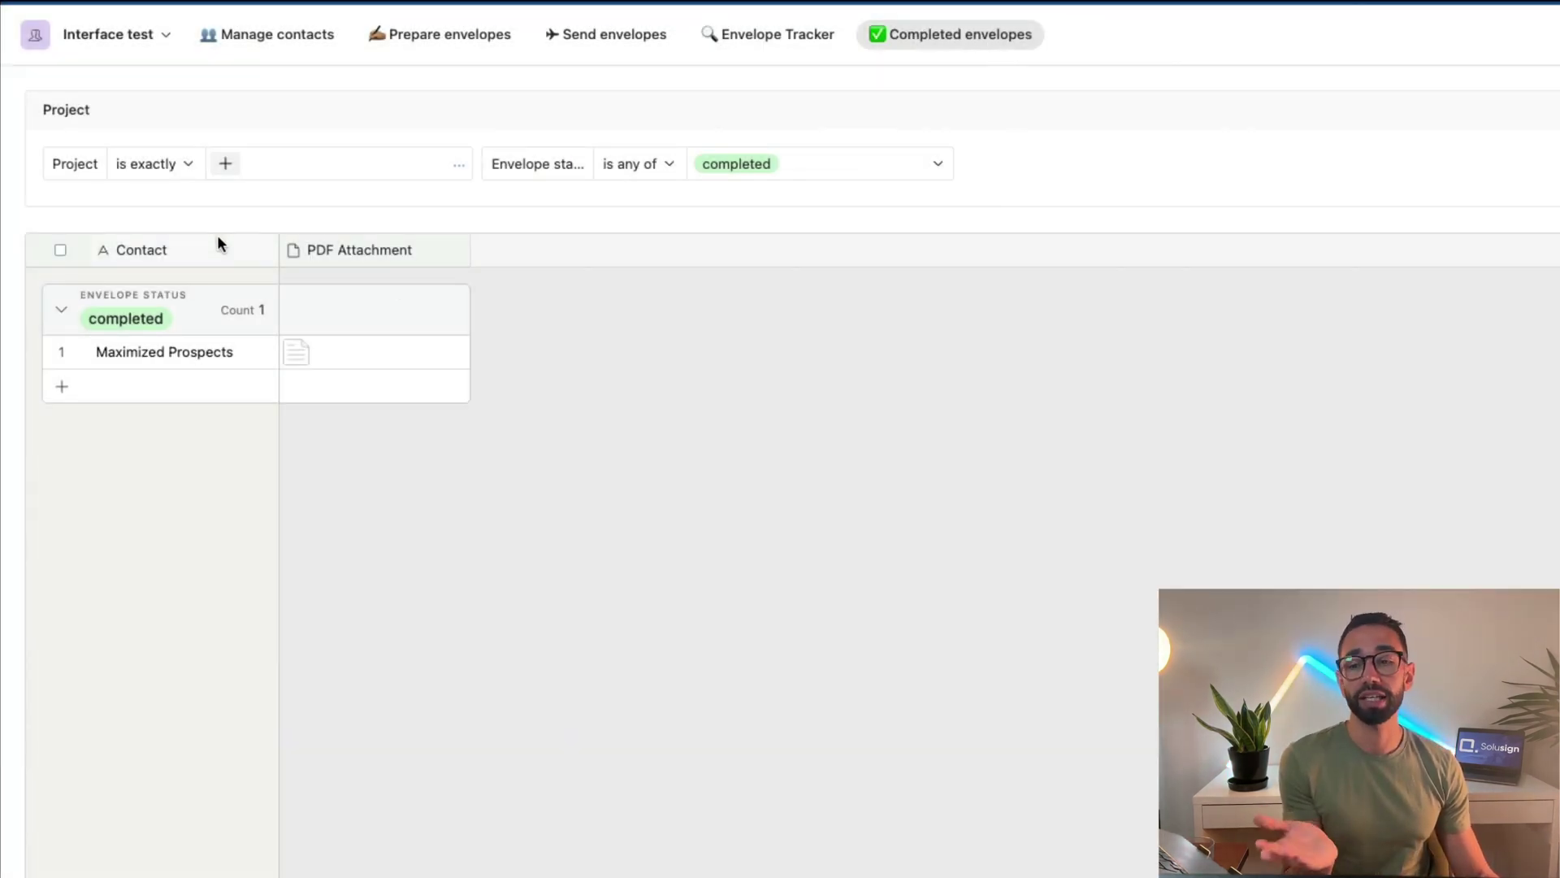